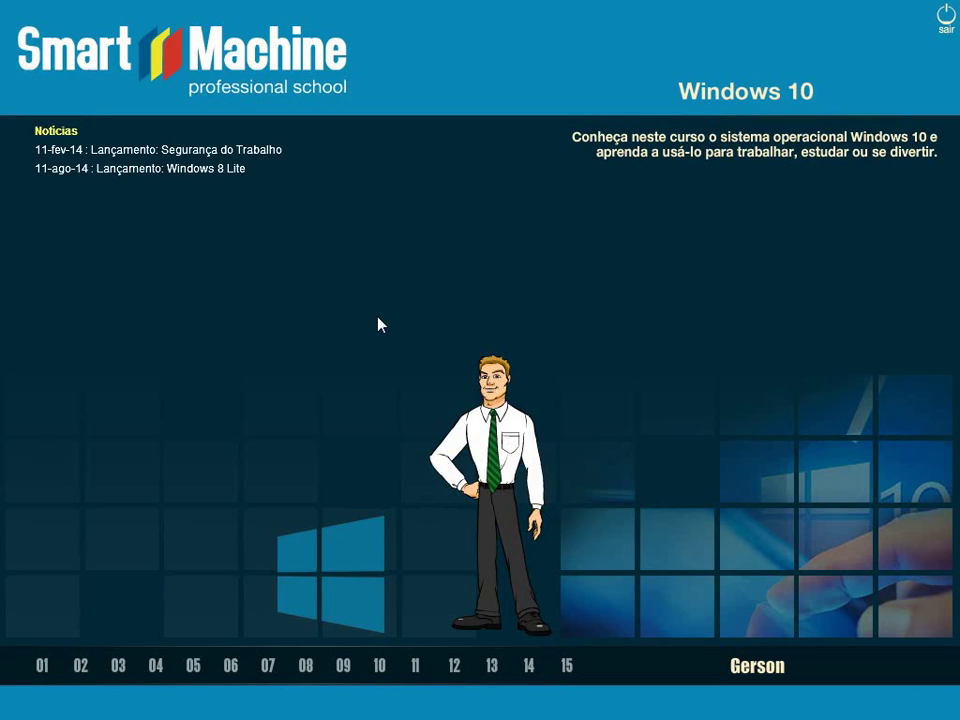
# - Open lesson 11, Personalização, in the Windows 10 course and start watching its first topic
pyautogui.click(420, 668)
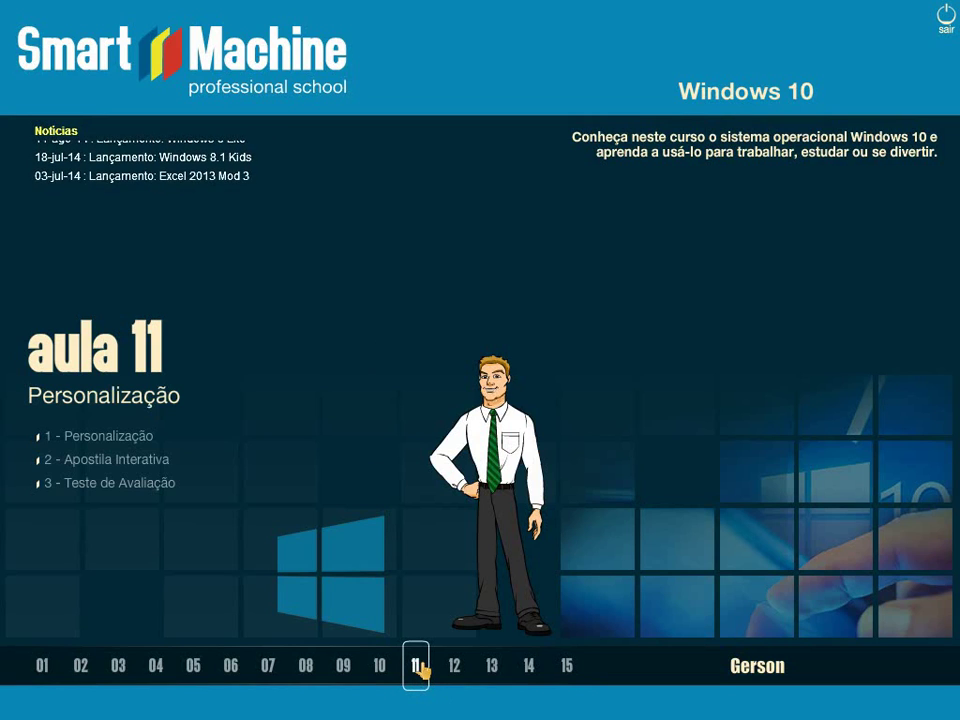
pyautogui.click(113, 437)
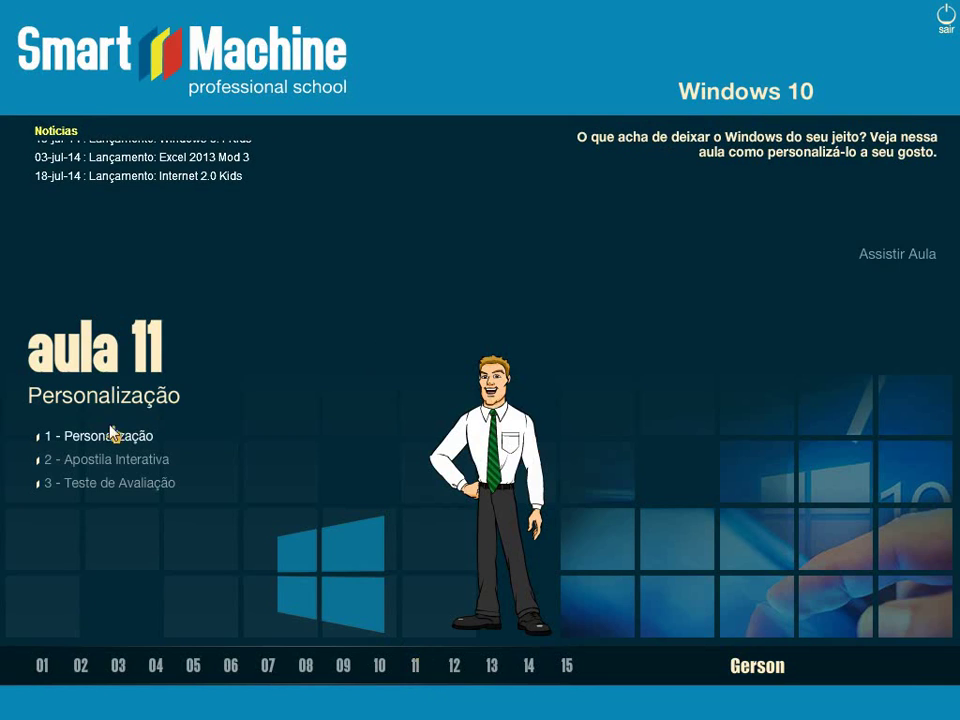
pyautogui.click(895, 256)
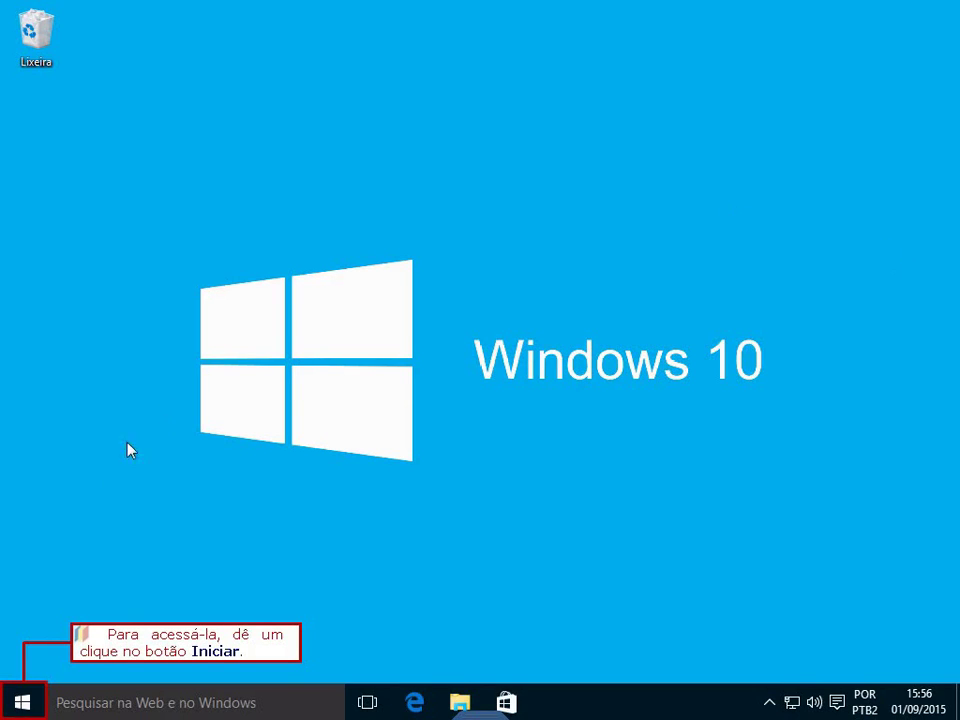
# - Open the Iniciar page of the Personalização settings in Windows
pyautogui.click(22, 703)
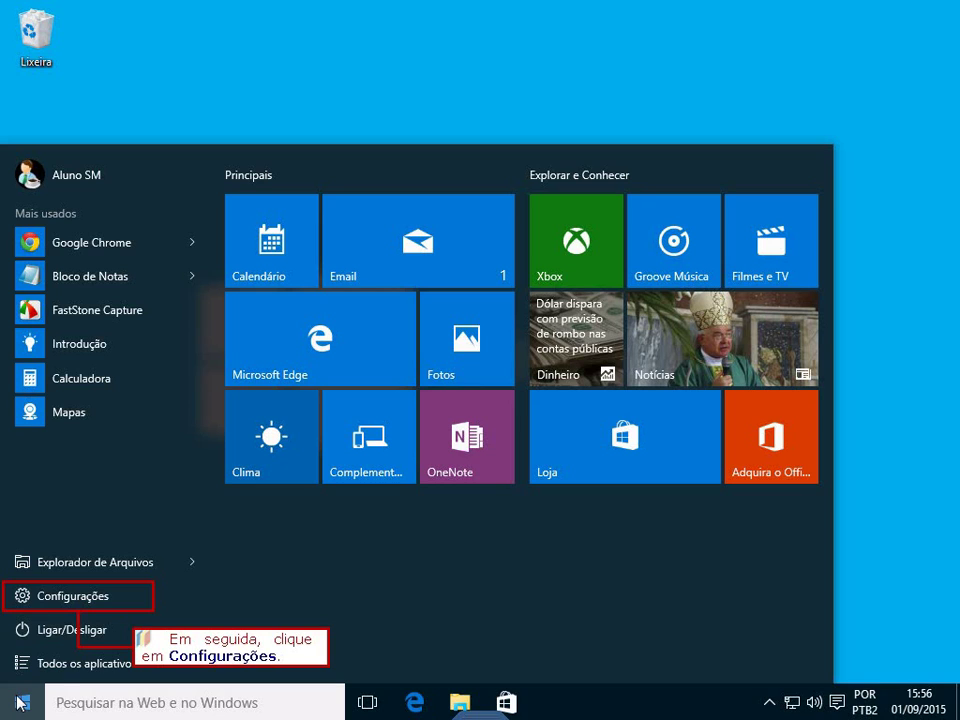
pyautogui.click(70, 598)
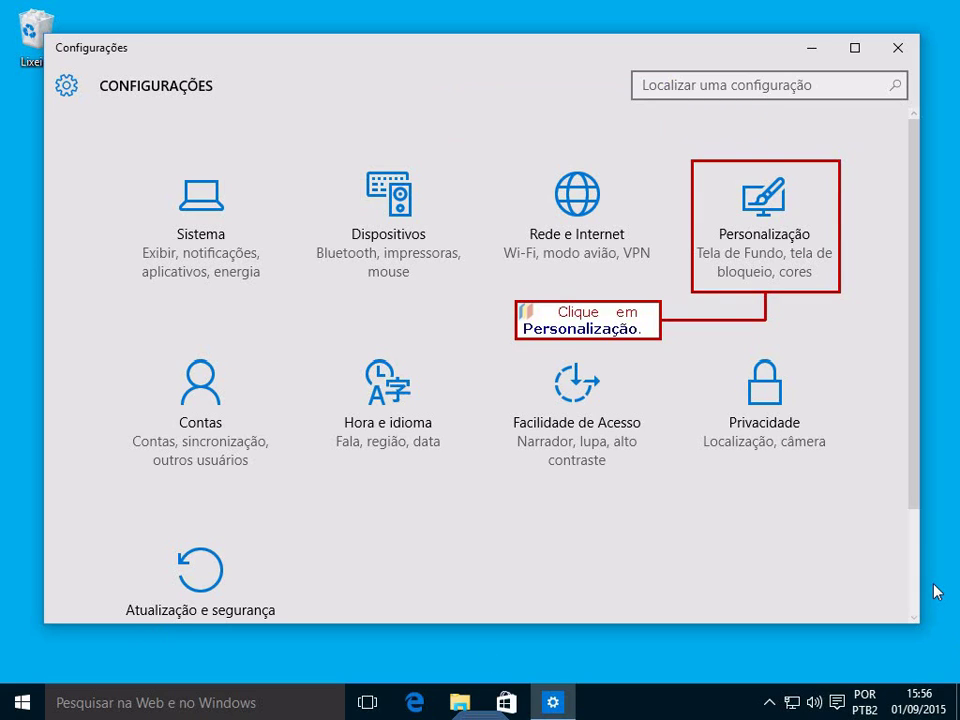
pyautogui.click(782, 250)
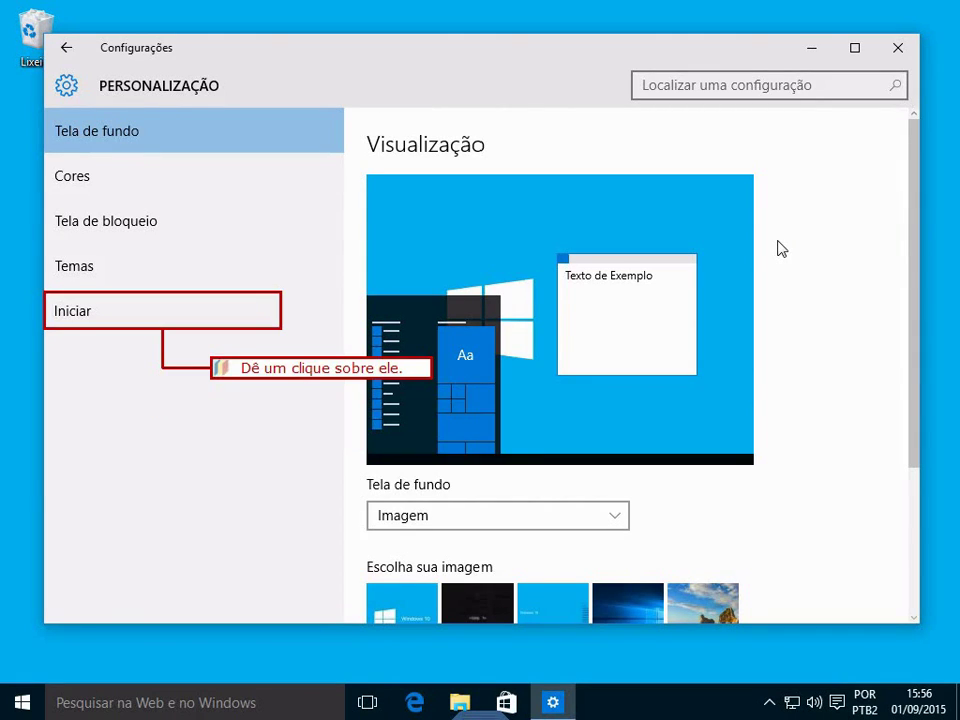
pyautogui.click(93, 318)
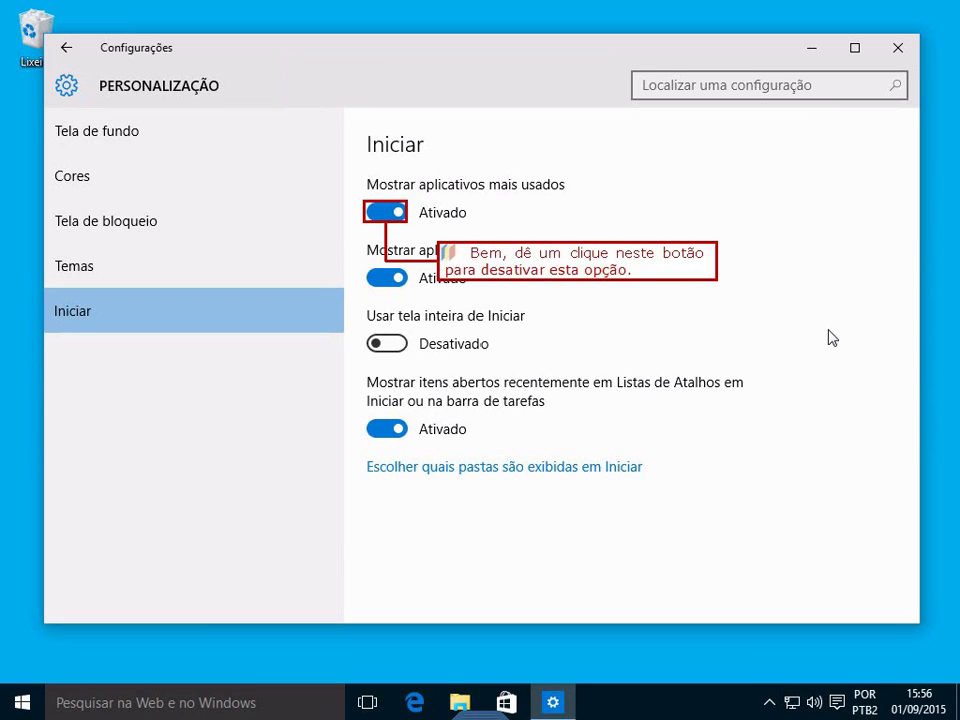
# - Turn off "Mostrar aplicativos mais usados", check the effect in the Start menu, and turn the option back on
pyautogui.click(396, 218)
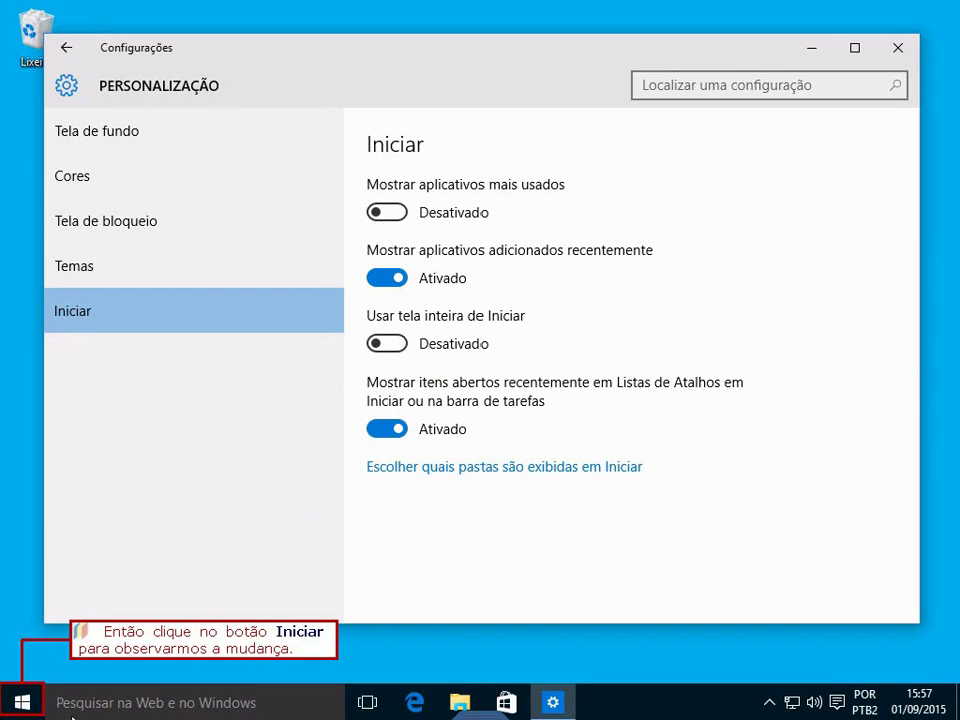
pyautogui.click(36, 707)
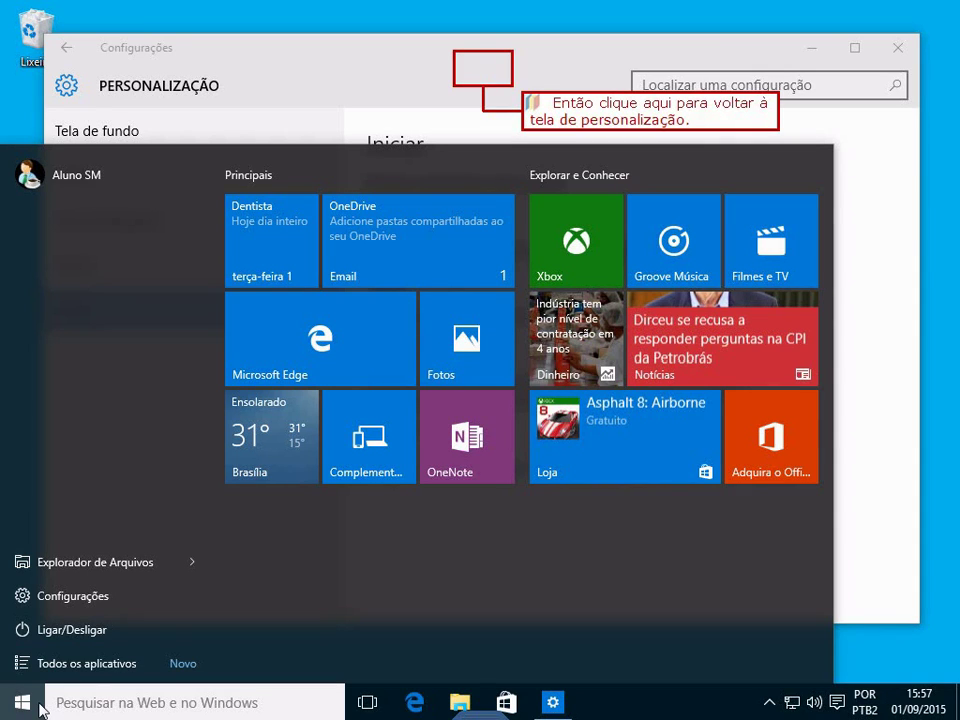
pyautogui.click(474, 69)
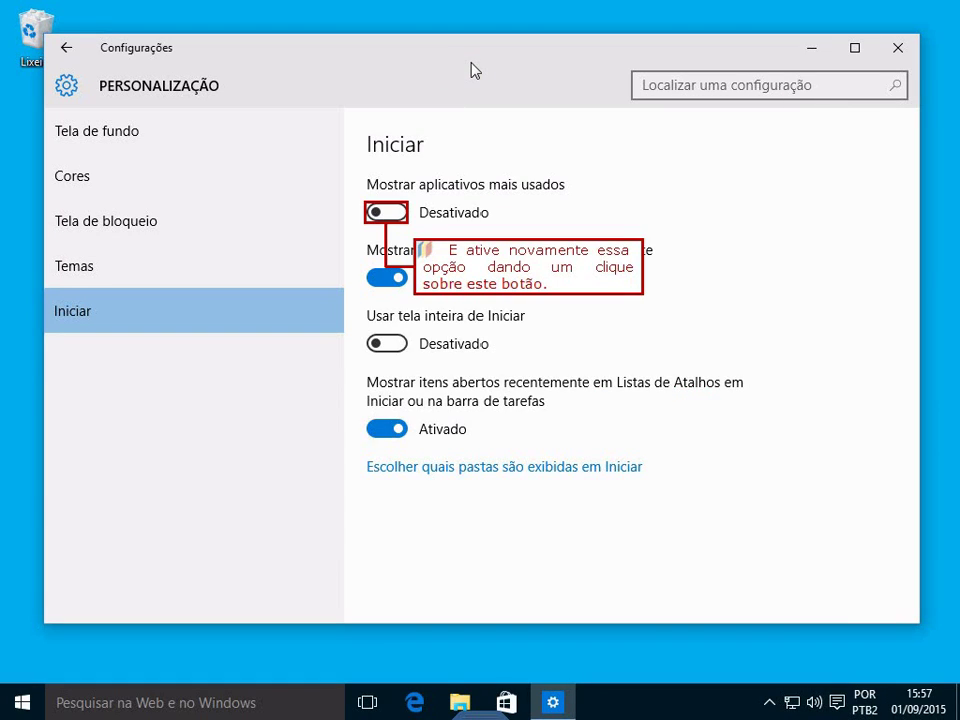
pyautogui.click(384, 213)
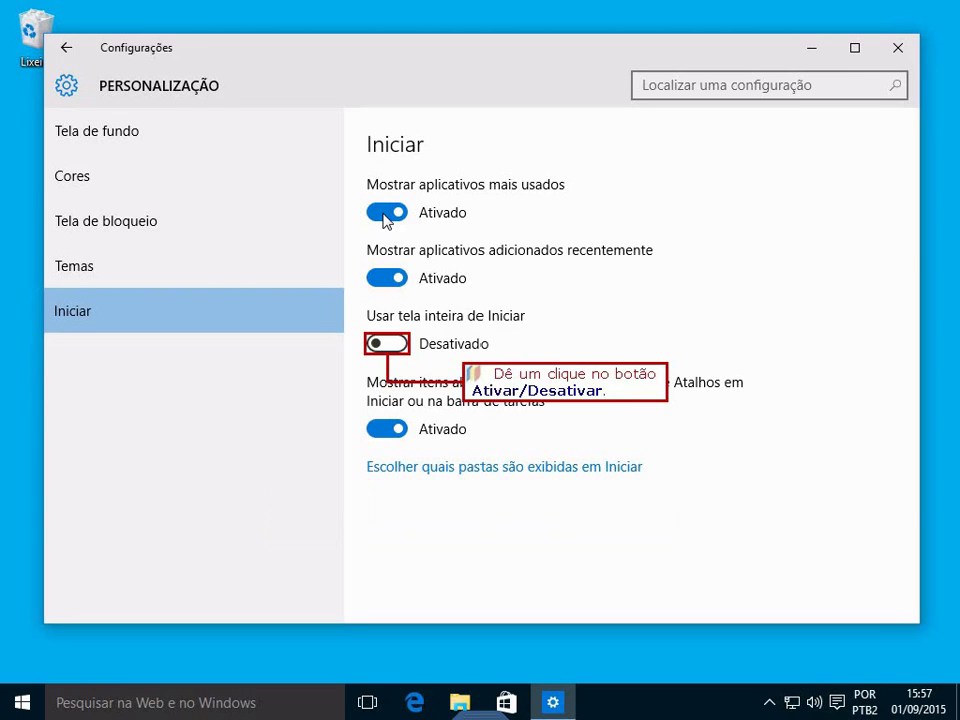
# - Try "Usar tela inteira de Iniciar" with its list of all apps, and switch the option off again
pyautogui.click(387, 344)
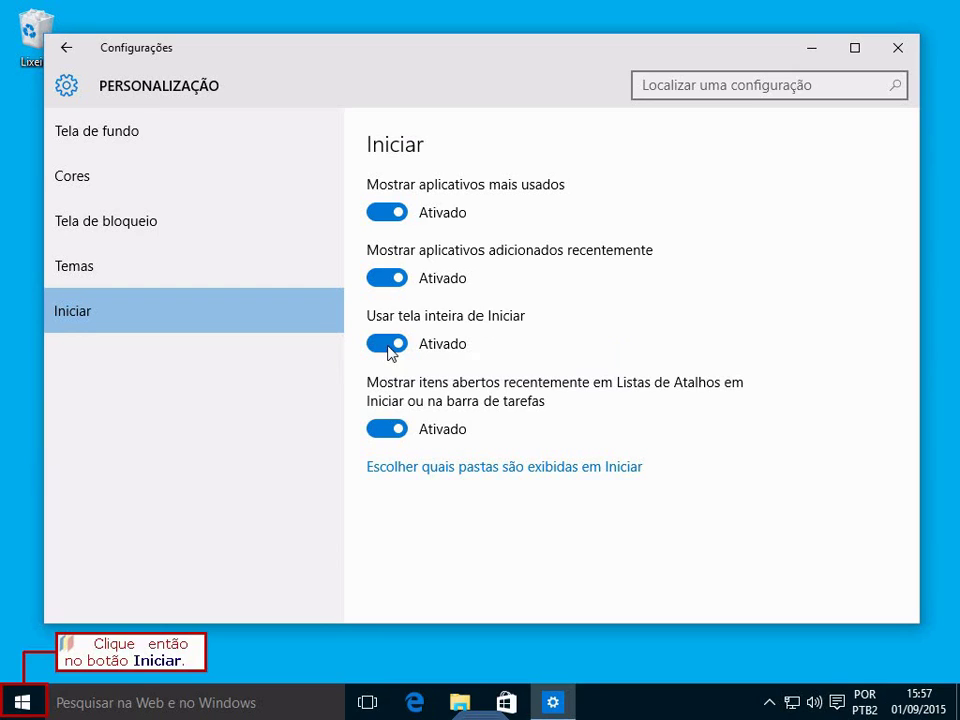
pyautogui.click(21, 703)
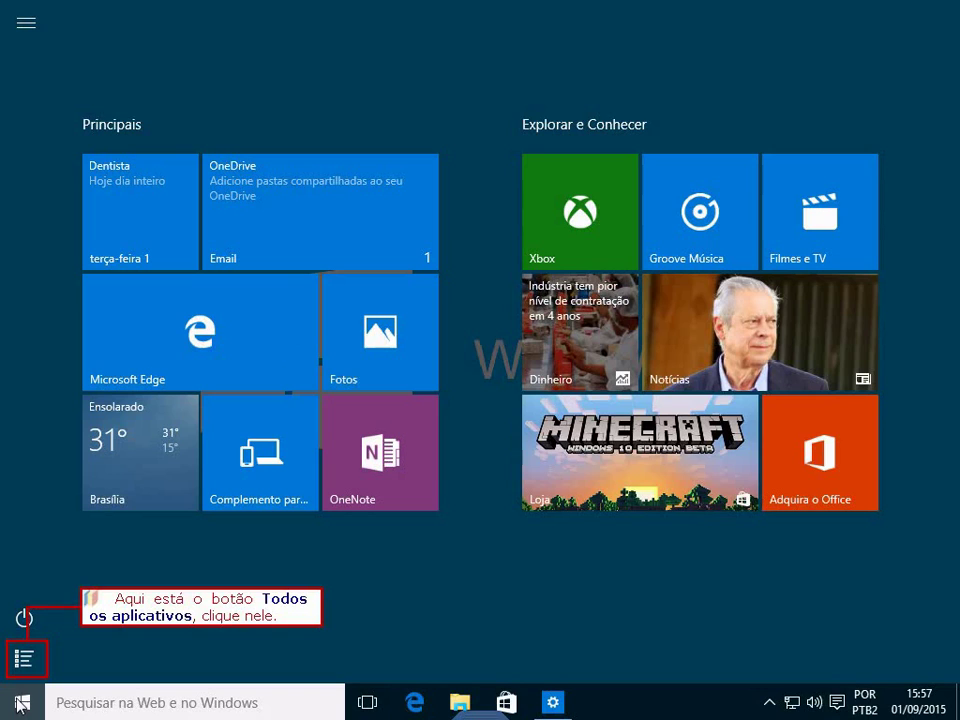
pyautogui.click(26, 672)
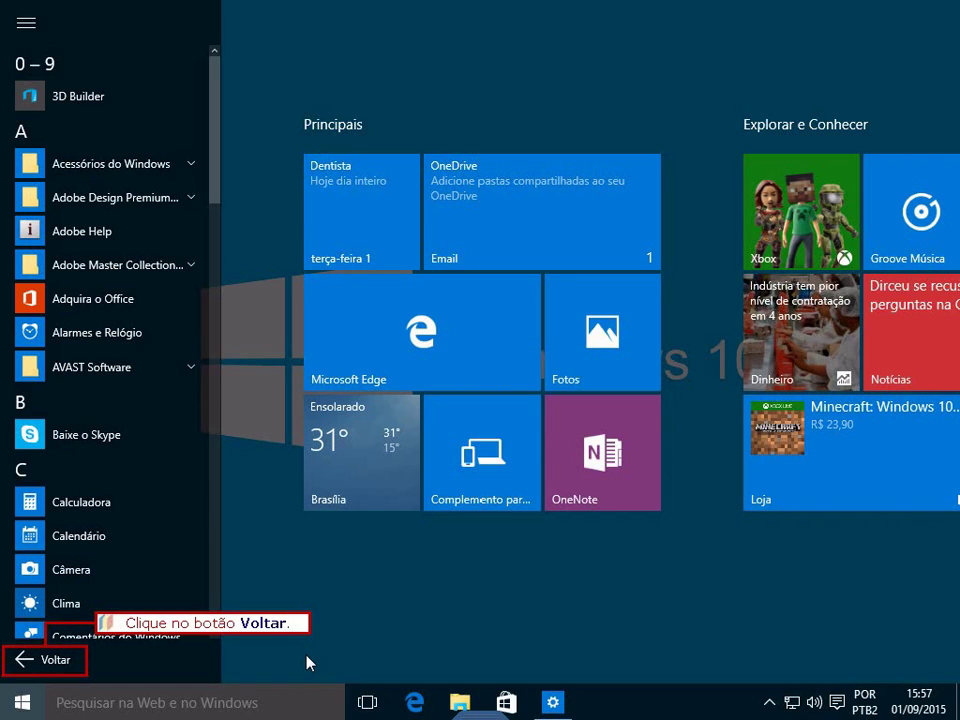
pyautogui.click(68, 667)
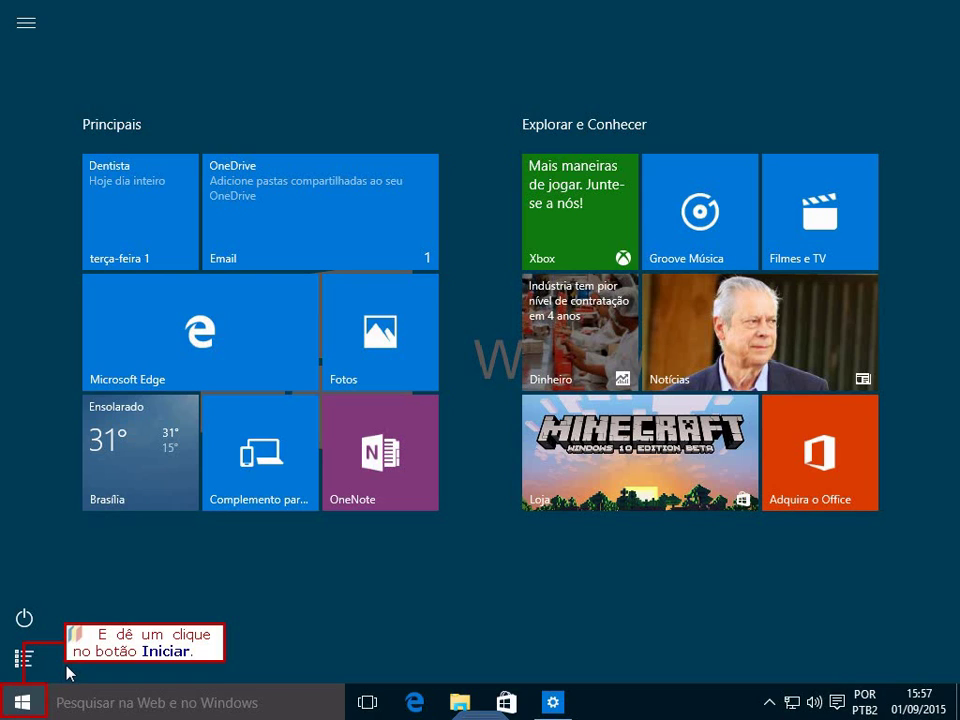
pyautogui.click(24, 702)
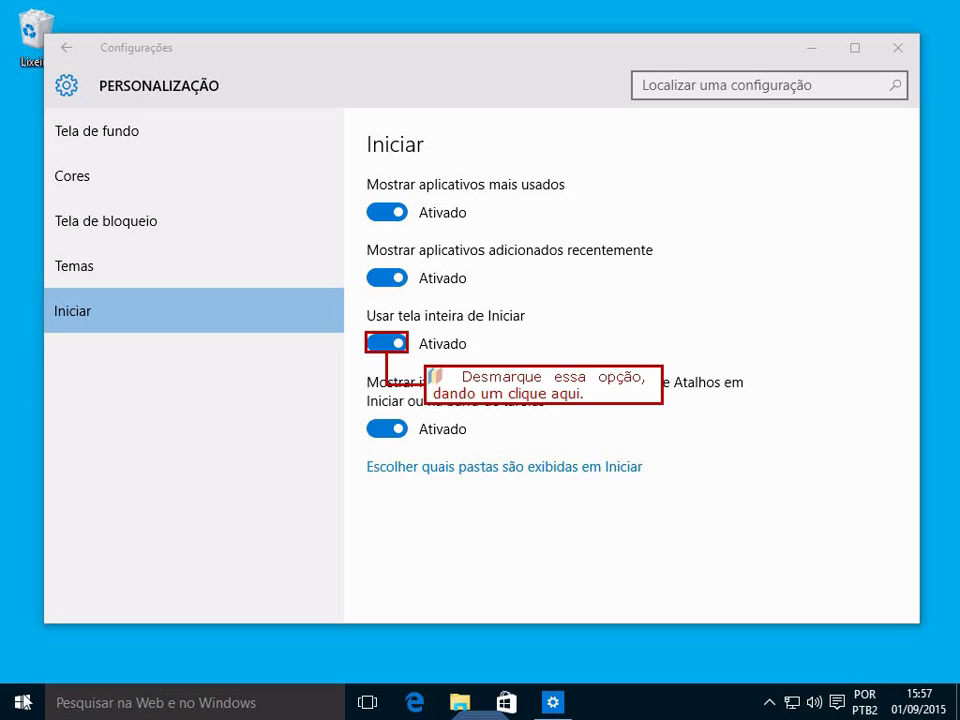
pyautogui.click(388, 346)
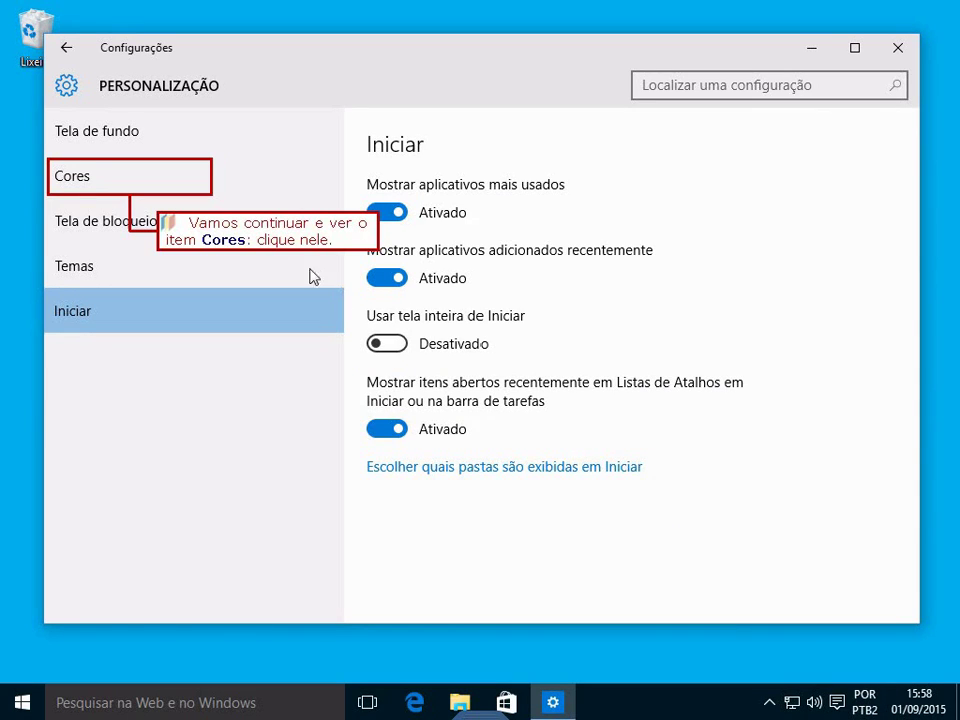
# - Maximize the Settings window and choose the dark teal-green shade as the accent color under Cores
pyautogui.click(76, 186)
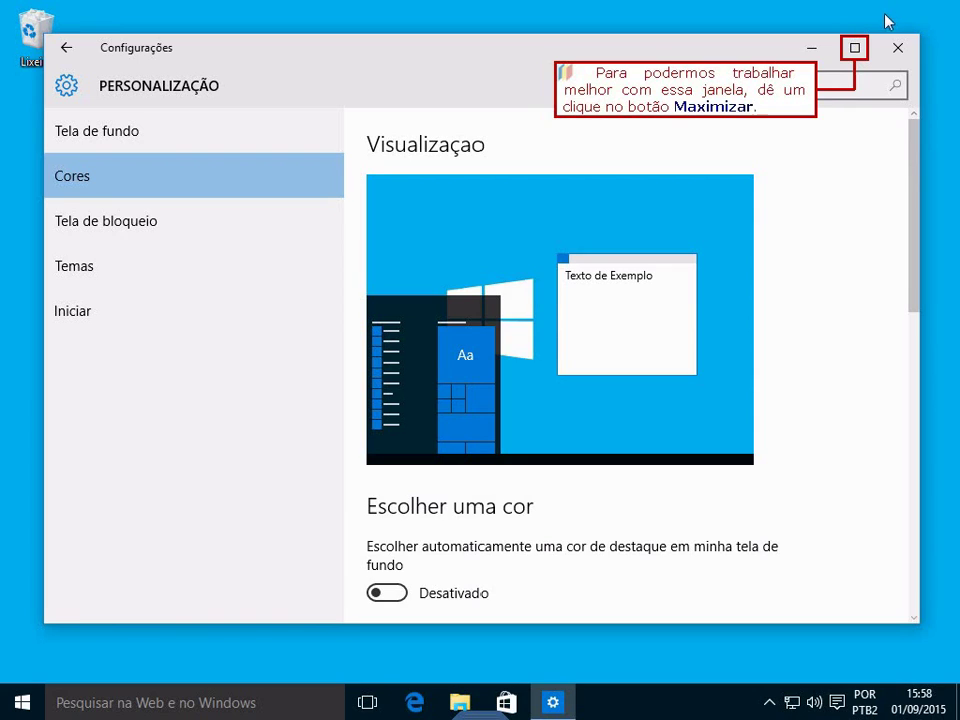
pyautogui.click(854, 47)
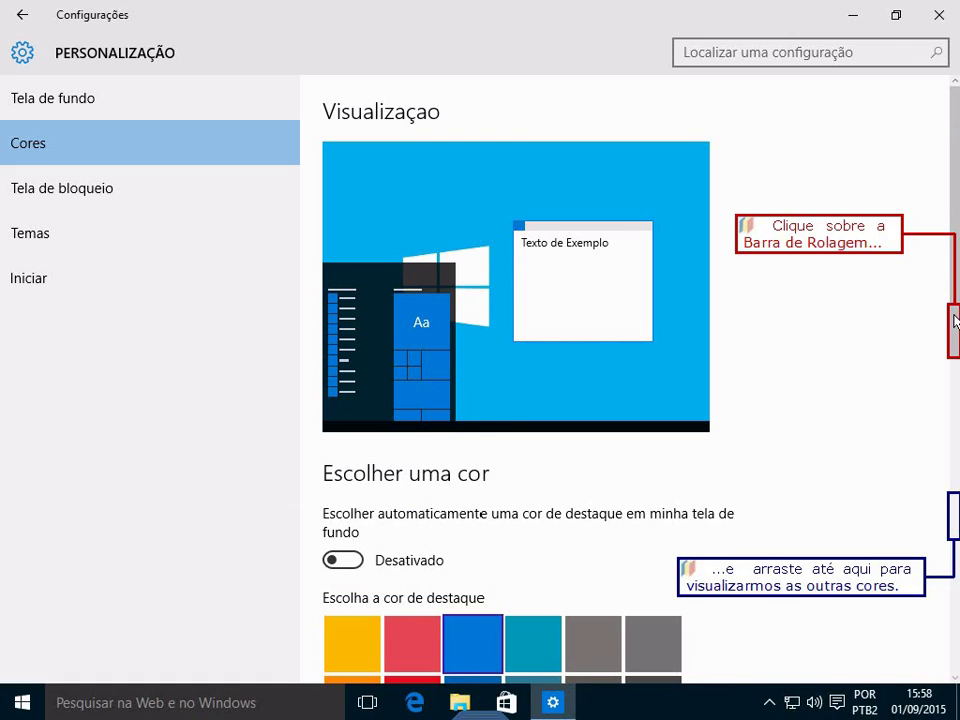
pyautogui.moveTo(955, 320); pyautogui.dragTo(955, 522)
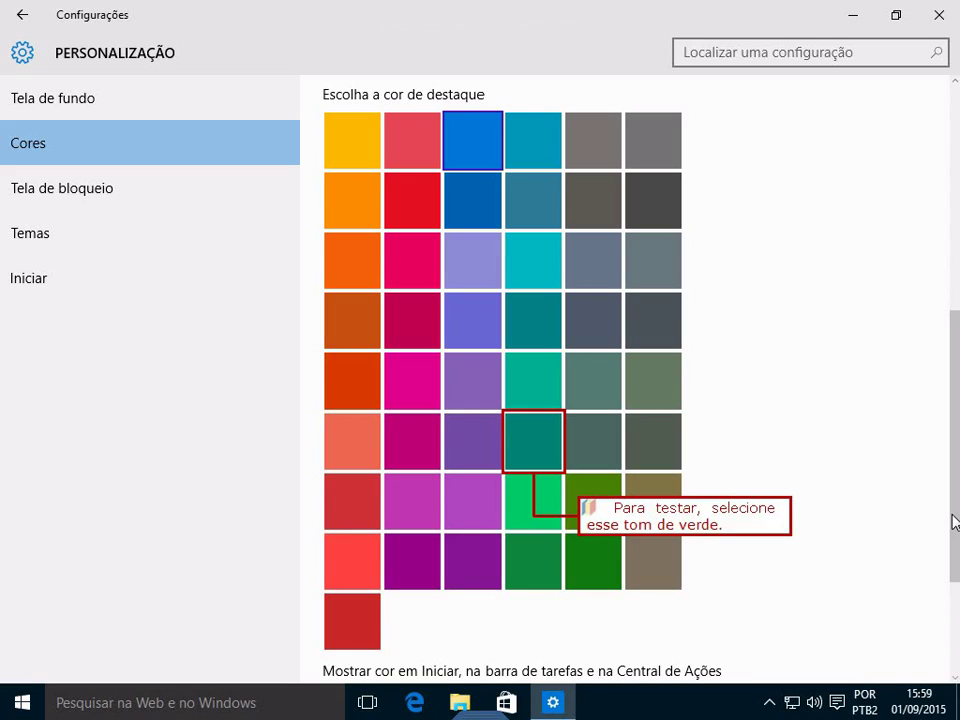
pyautogui.click(553, 440)
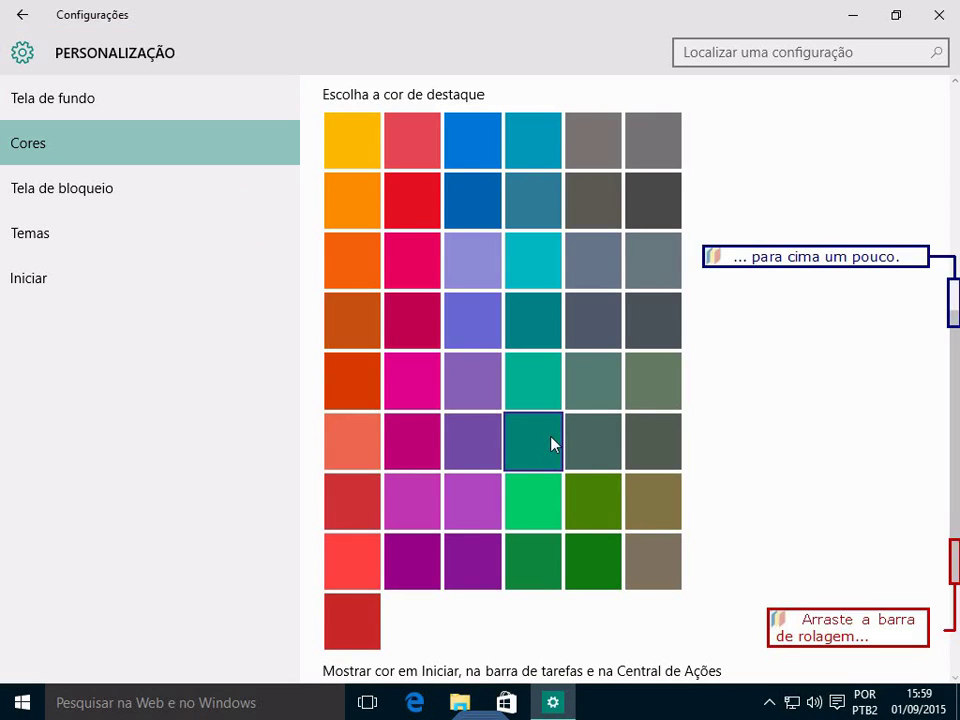
# - Check the accent color in the preview, the Start menu and the Calculadora app, and close the calculator
pyautogui.moveTo(954, 567); pyautogui.dragTo(954, 322)
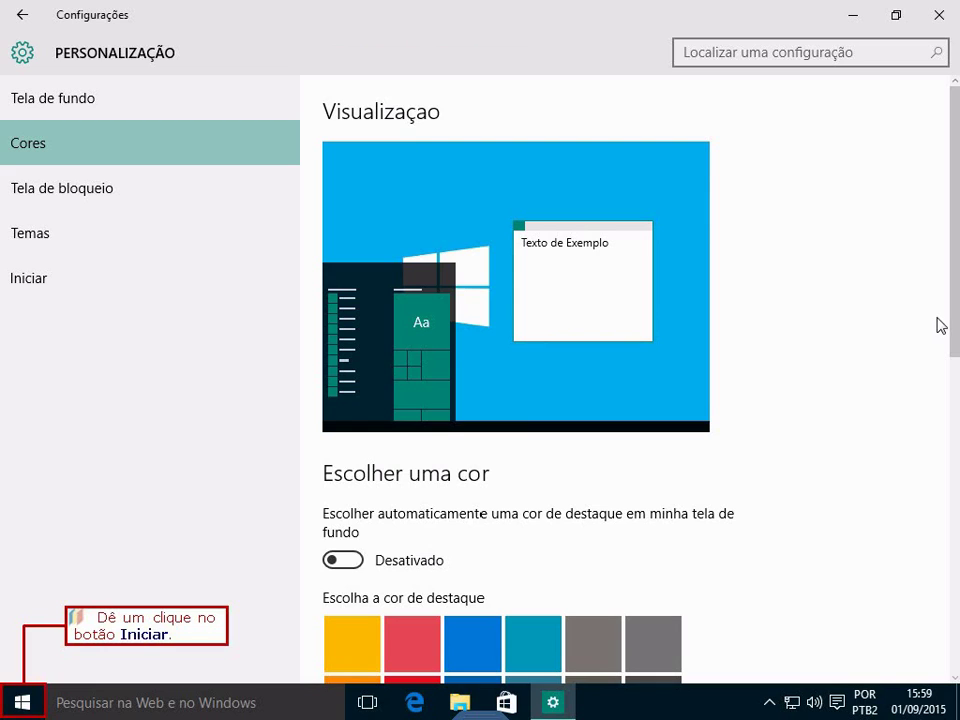
pyautogui.click(22, 703)
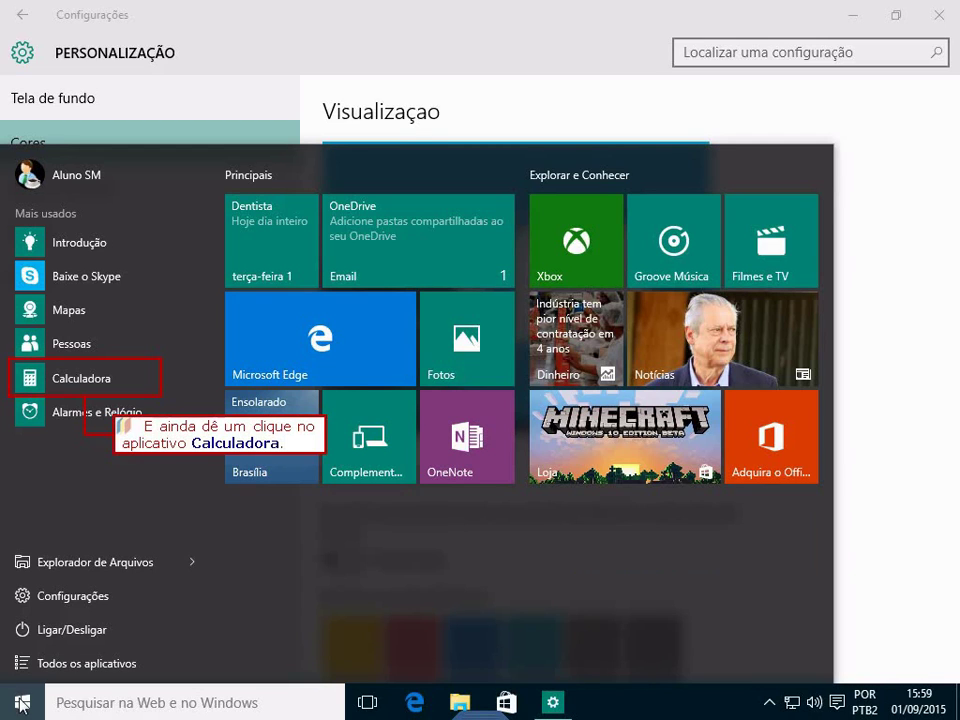
pyautogui.click(30, 376)
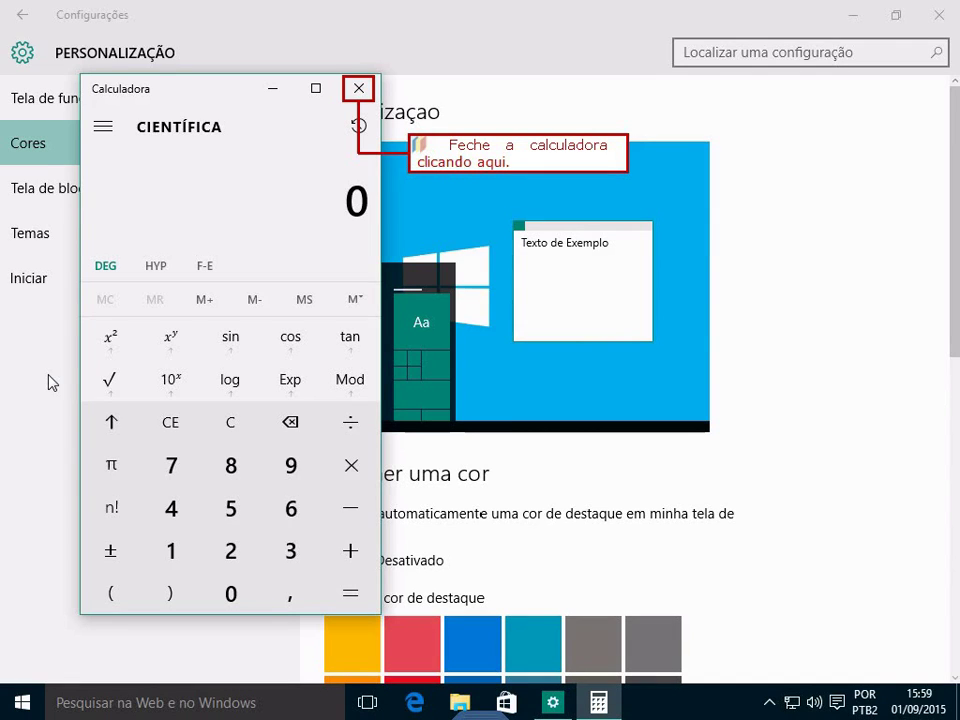
pyautogui.click(359, 88)
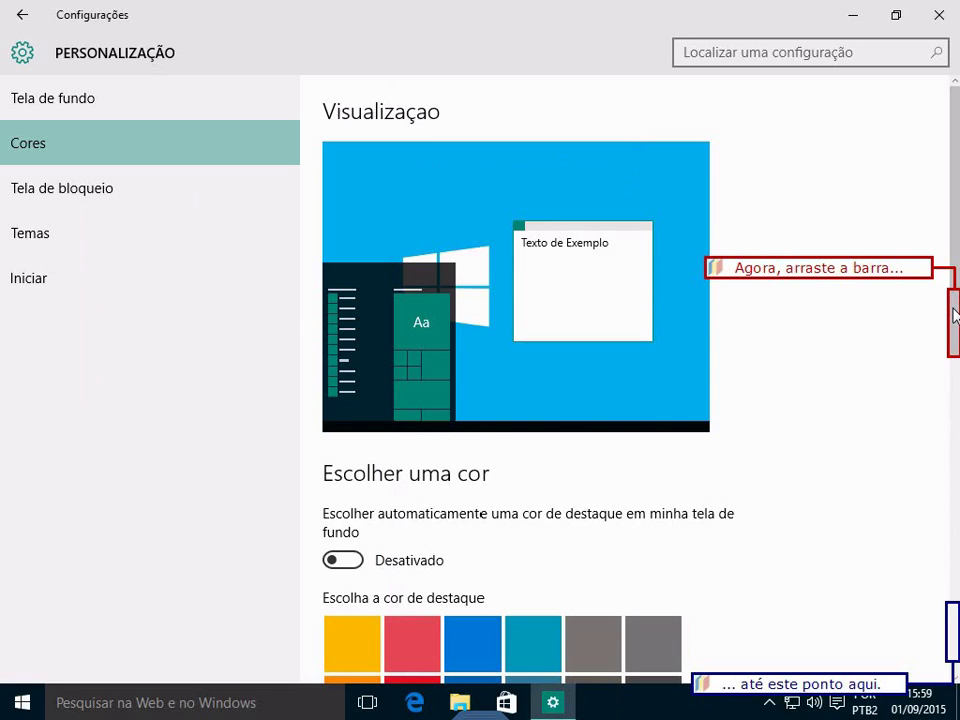
# - Turn on "Mostrar cor em Iniciar, na barra de tarefas e na Central de Ações" and check the Start menu
pyautogui.moveTo(953, 313); pyautogui.dragTo(953, 636)
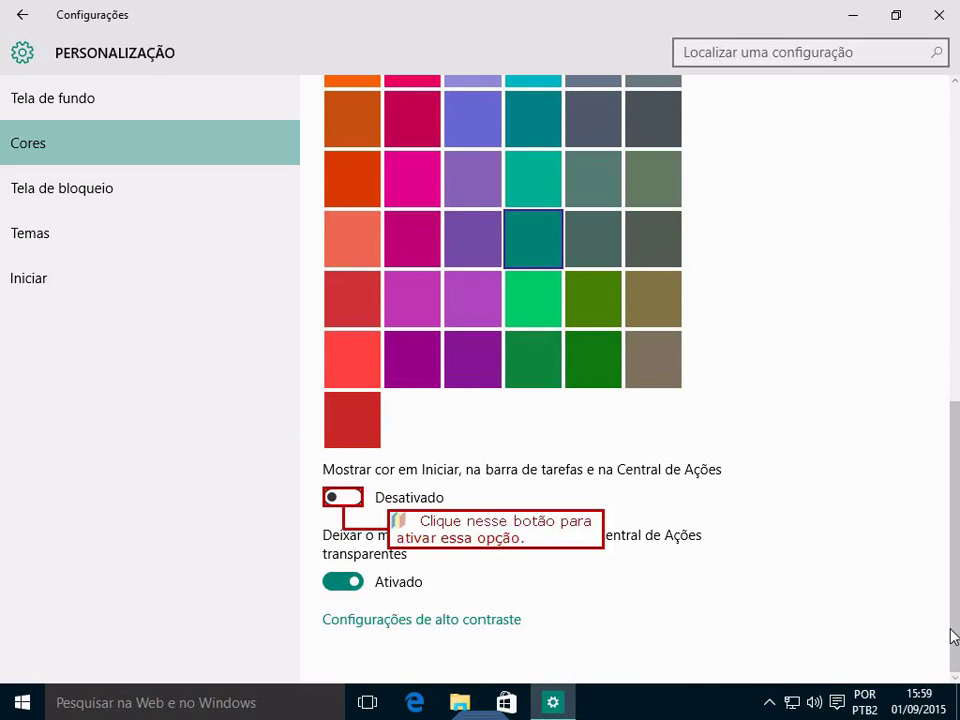
pyautogui.click(352, 497)
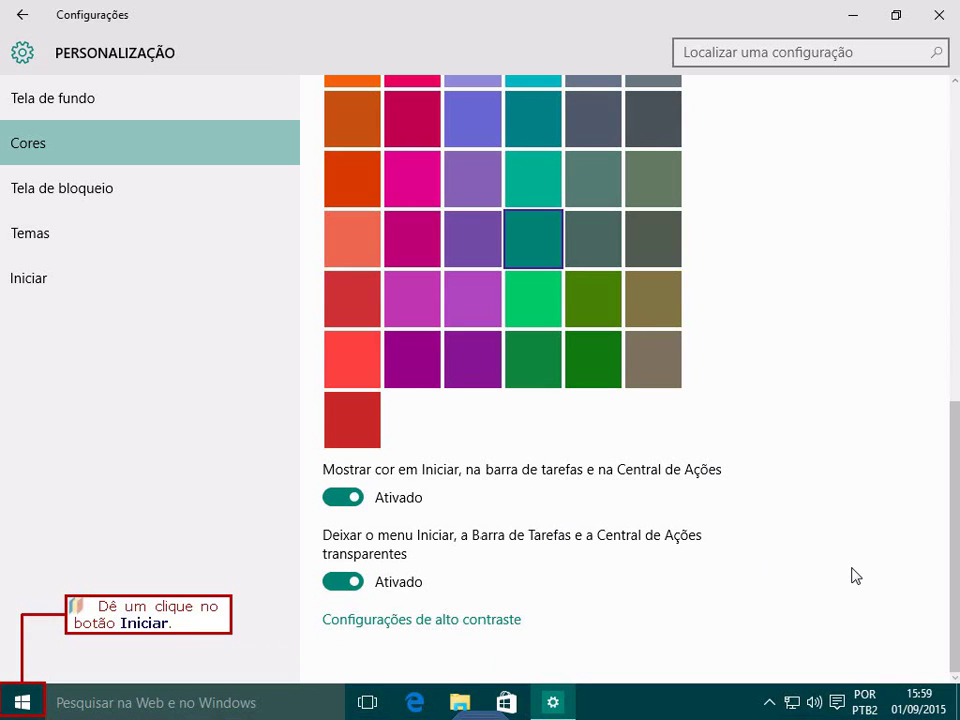
pyautogui.click(30, 708)
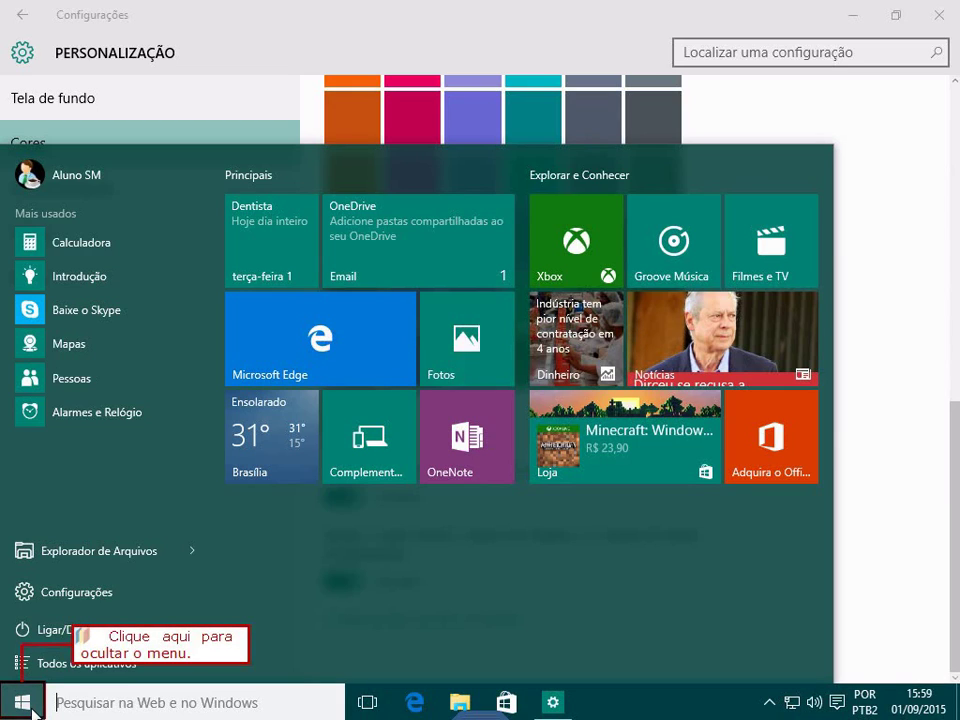
pyautogui.click(32, 710)
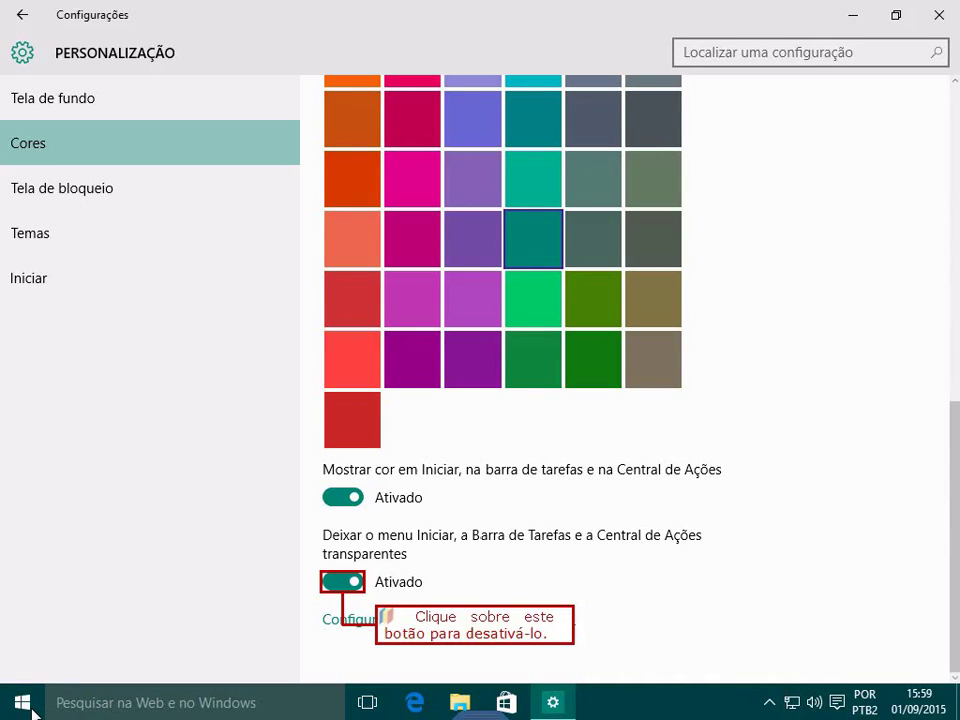
# - Turn off transparency for the Start menu, taskbar and Action Center, and check the effect in the Start menu
pyautogui.click(342, 583)
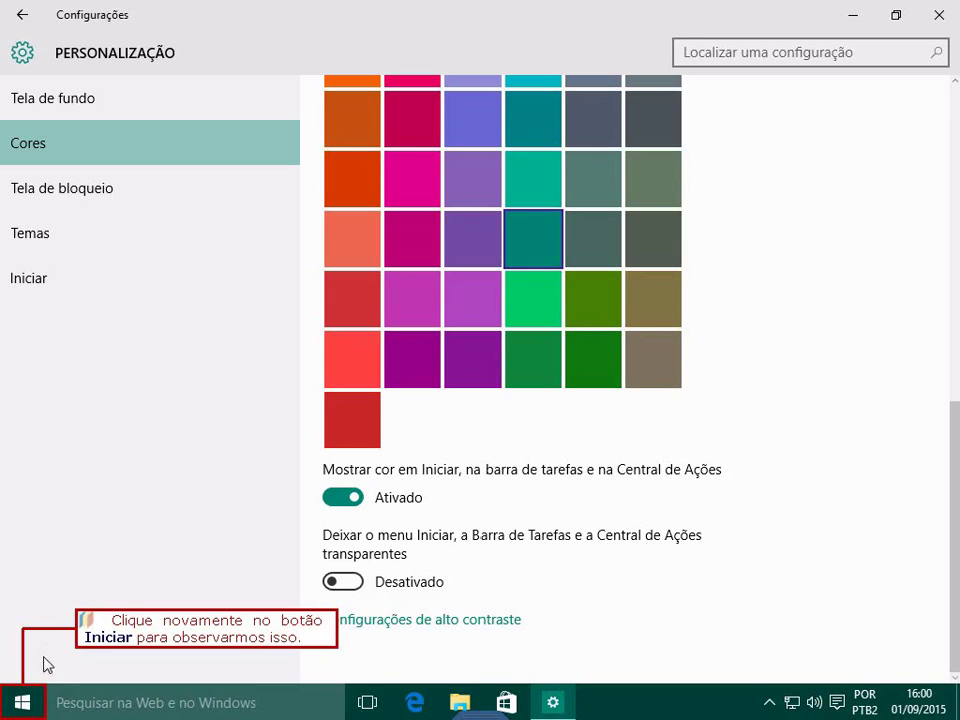
pyautogui.click(22, 702)
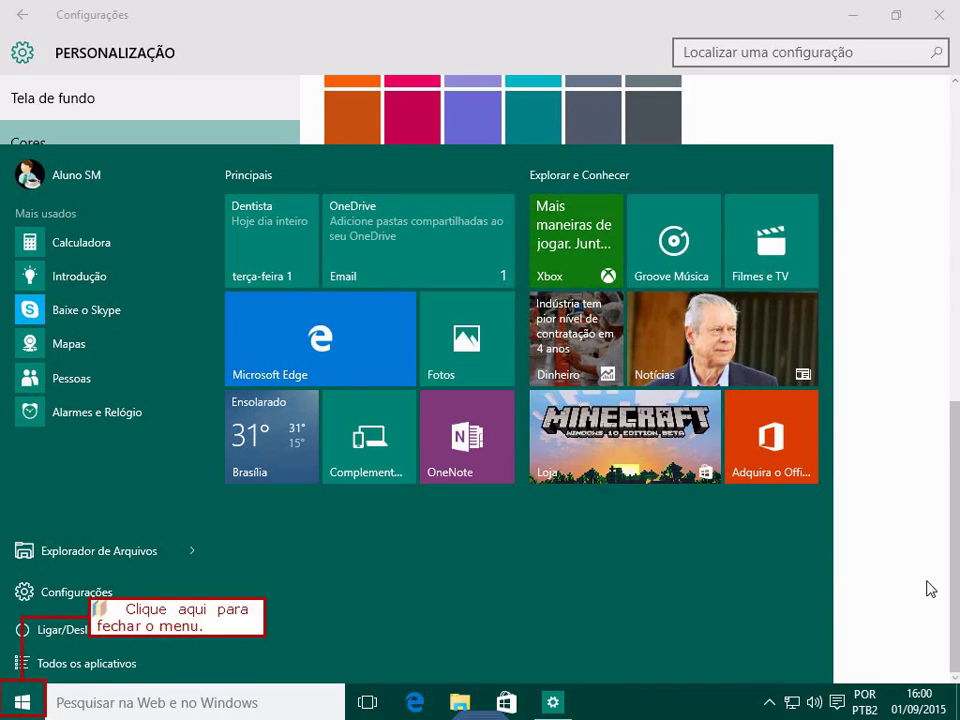
pyautogui.click(24, 708)
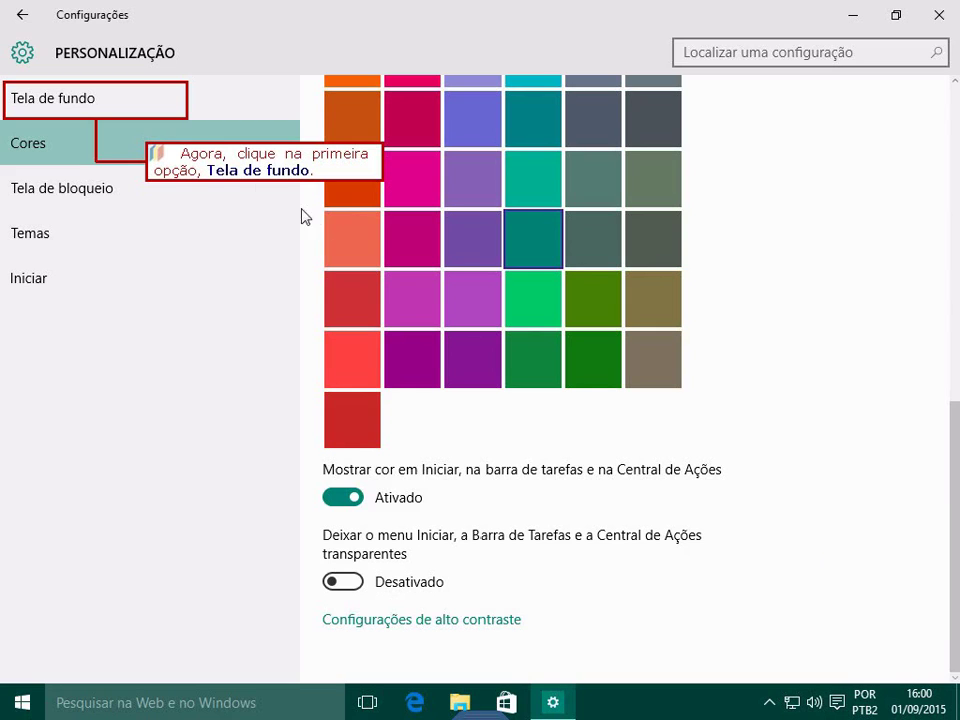
# - Set the beach picture with rocks and a runner as the desktop background and close the Settings window
pyautogui.click(70, 108)
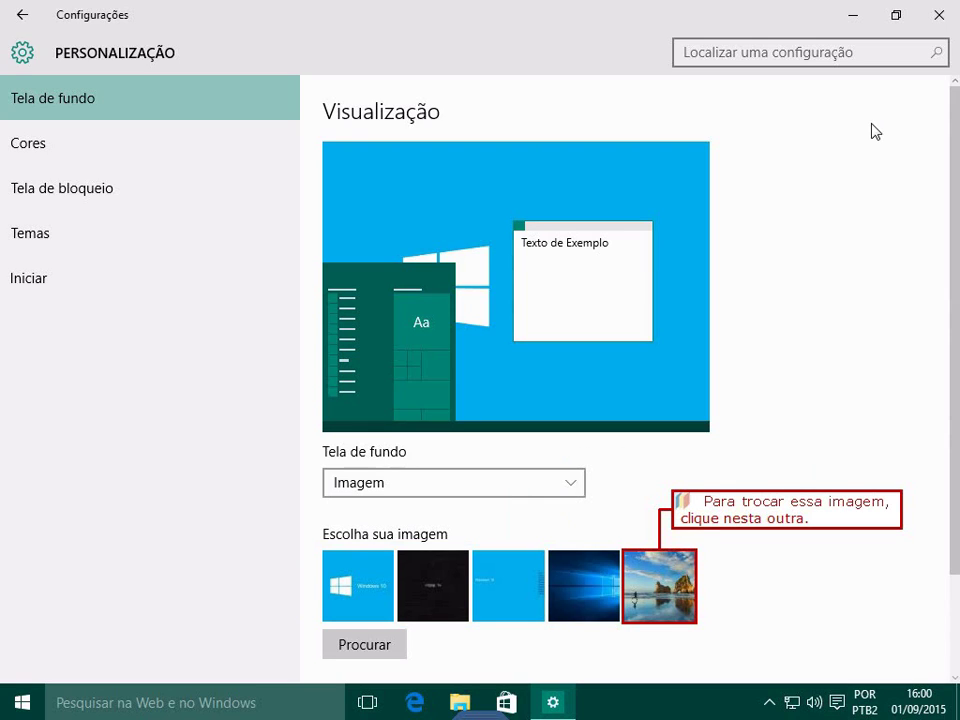
pyautogui.click(692, 583)
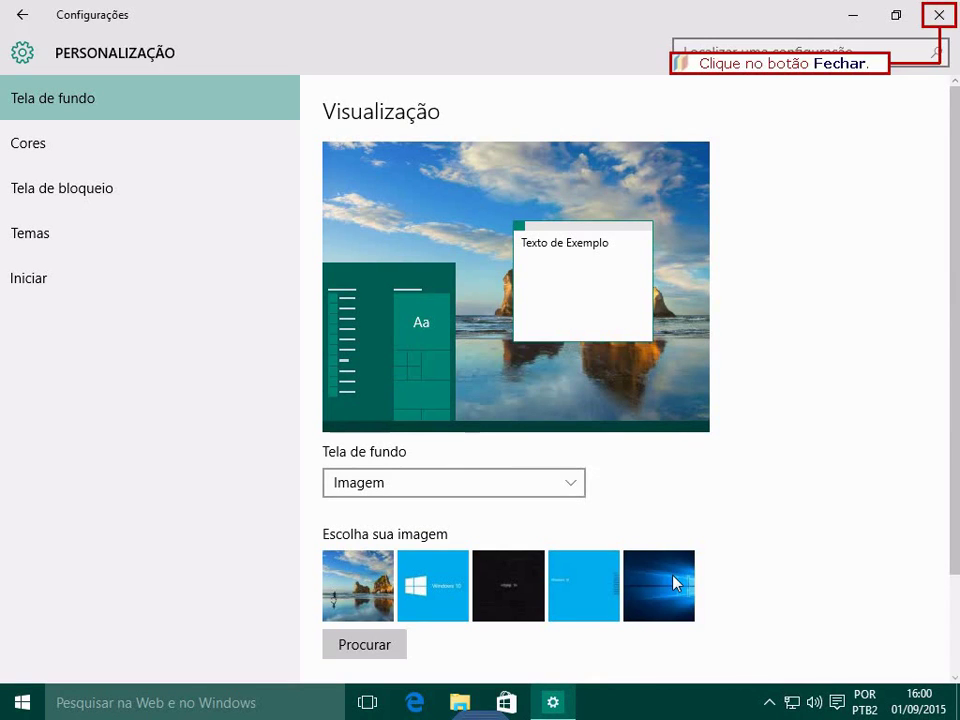
pyautogui.click(937, 14)
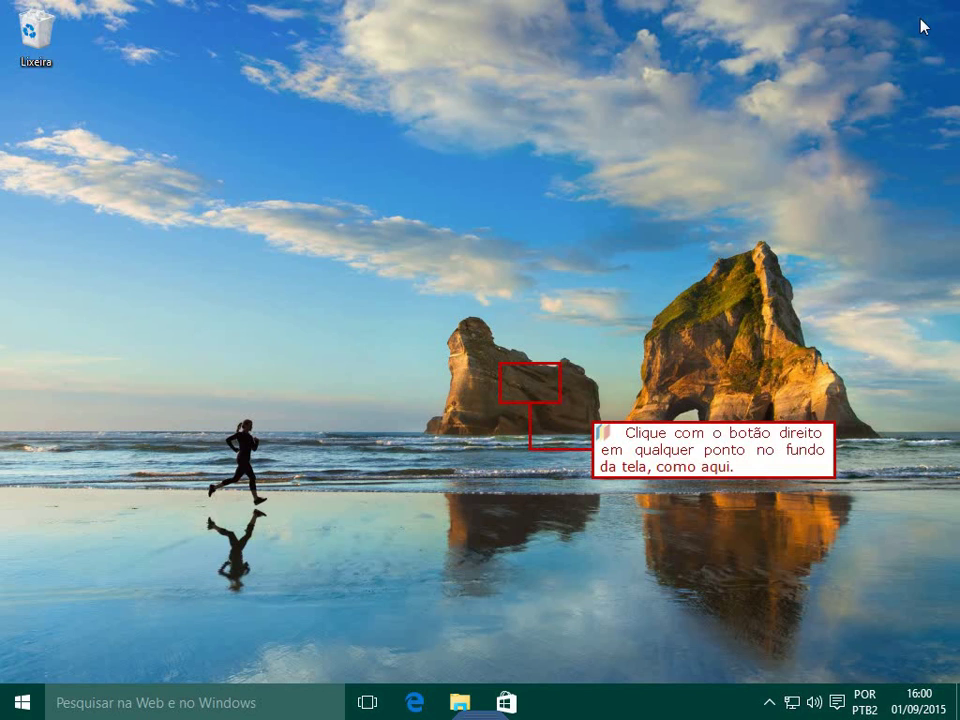
# - Set aquário.jpg from the Imagens Windows folder on Disco Local (C:) as the desktop background and check it on the desktop
pyautogui.rightClick(541, 387)
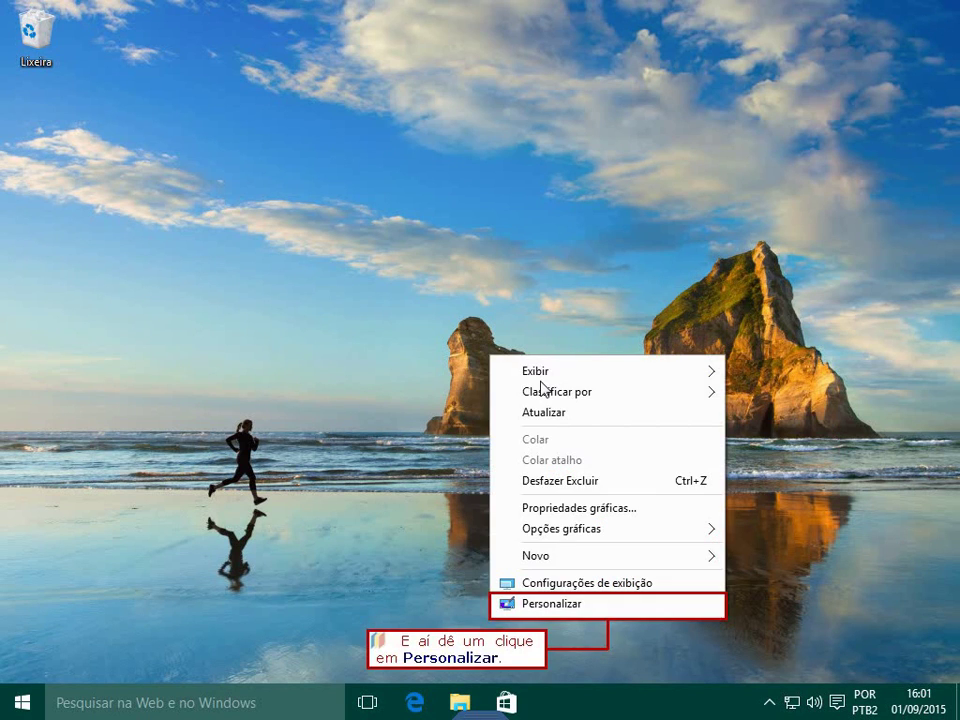
pyautogui.click(593, 606)
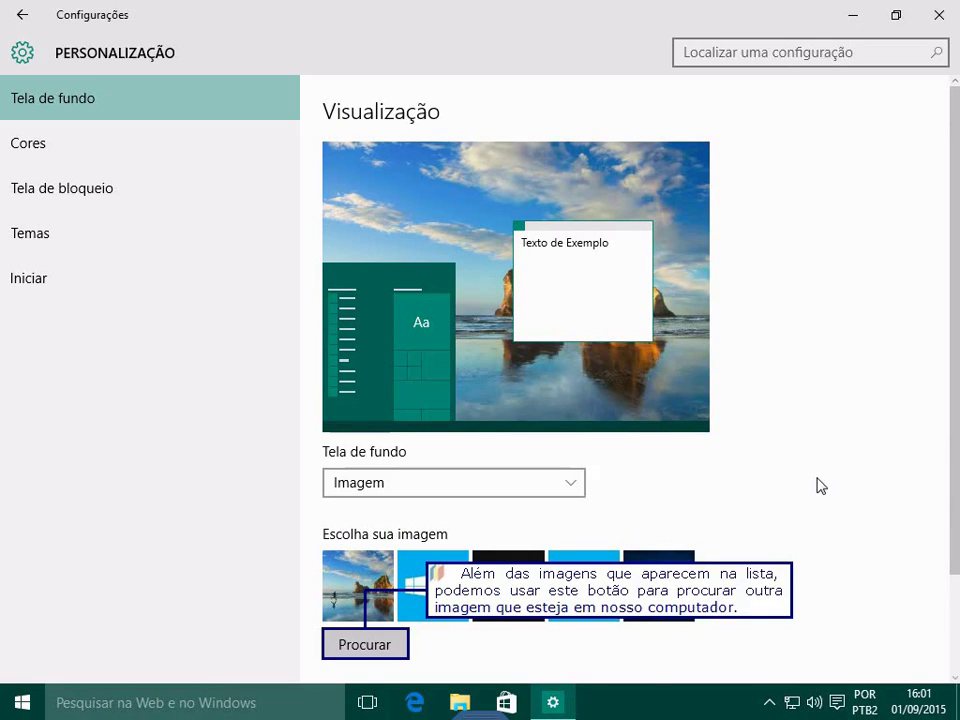
pyautogui.click(366, 642)
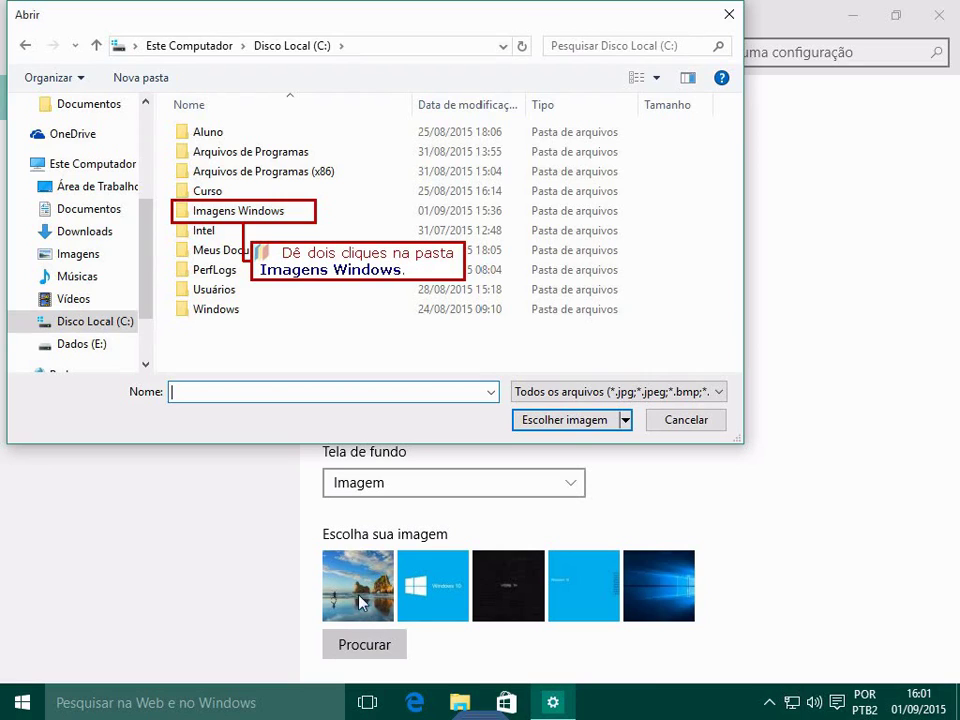
pyautogui.doubleClick(185, 219)
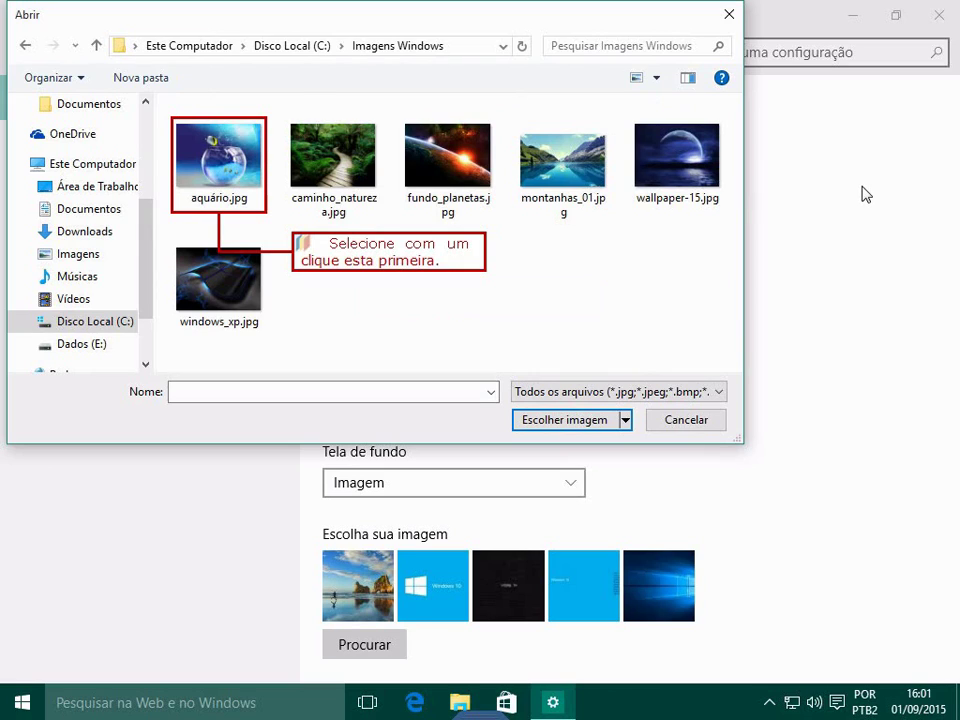
pyautogui.click(210, 165)
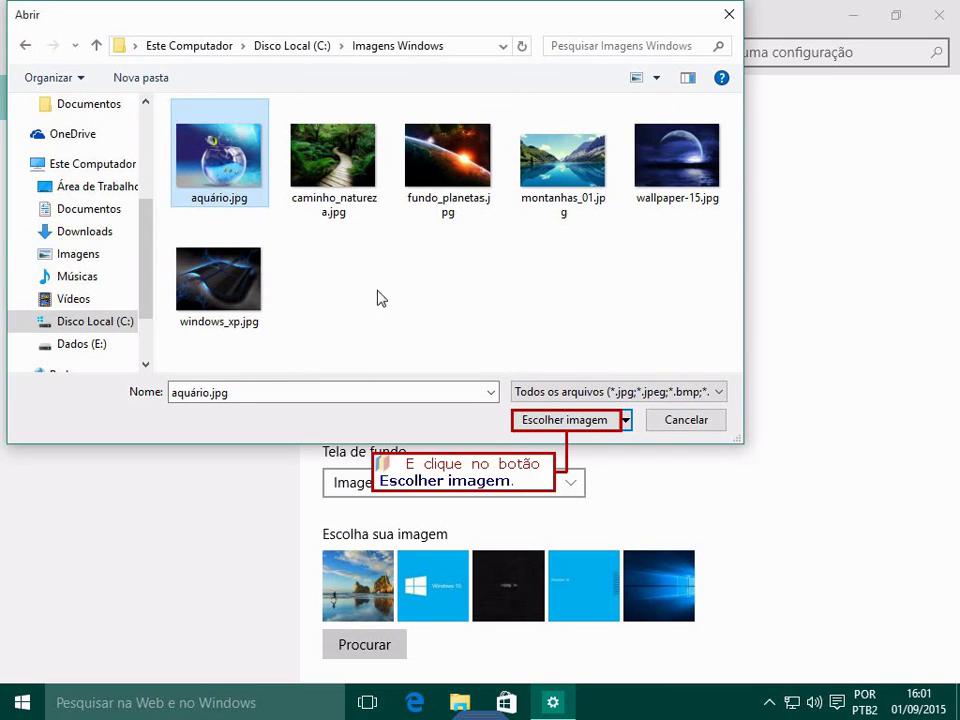
pyautogui.click(585, 418)
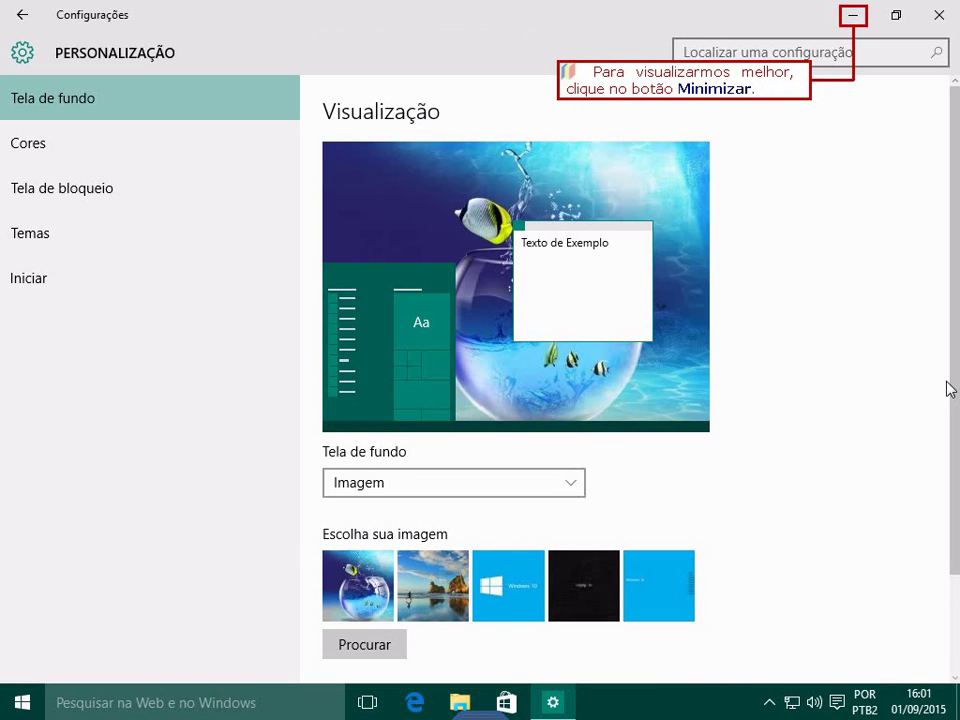
pyautogui.click(853, 15)
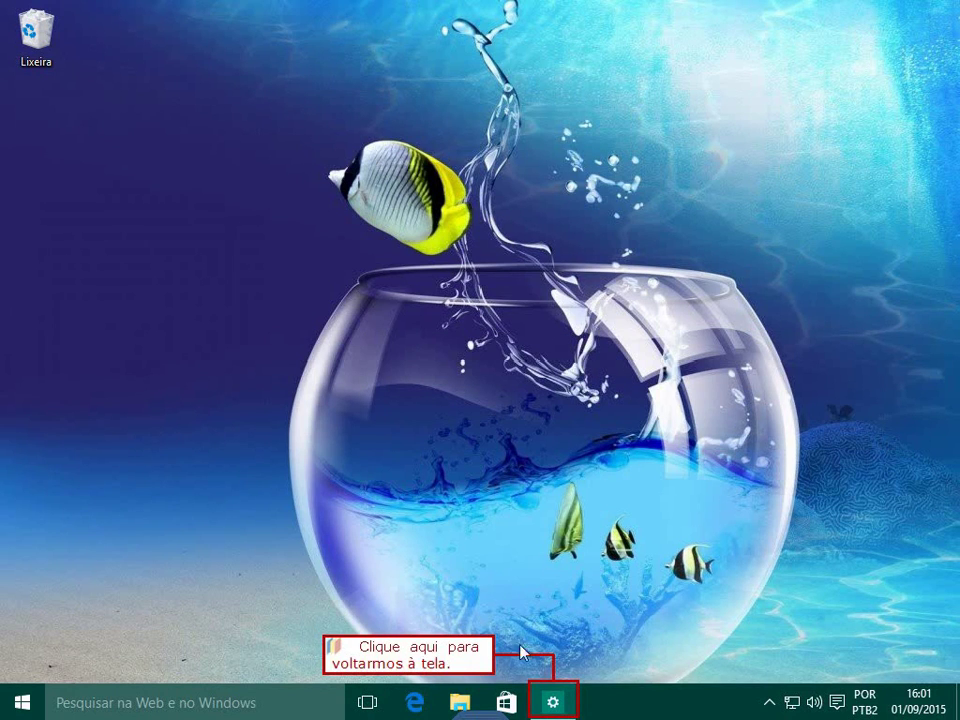
# - Change the desktop background to Cor sólida with the grayish blue in the first color row, and view the desktop
pyautogui.click(548, 699)
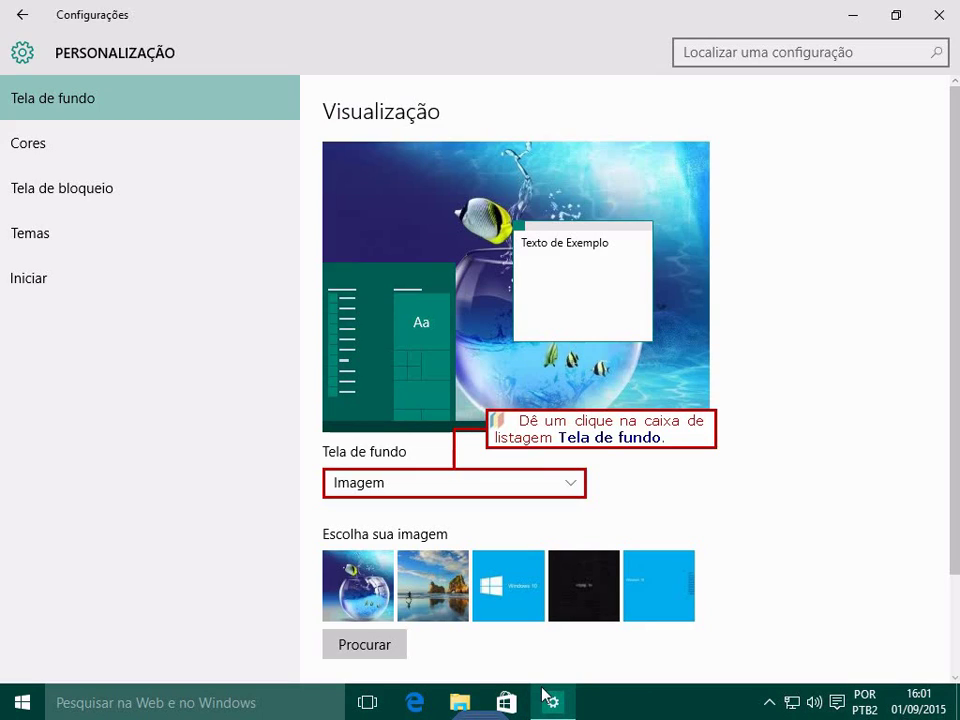
pyautogui.click(491, 495)
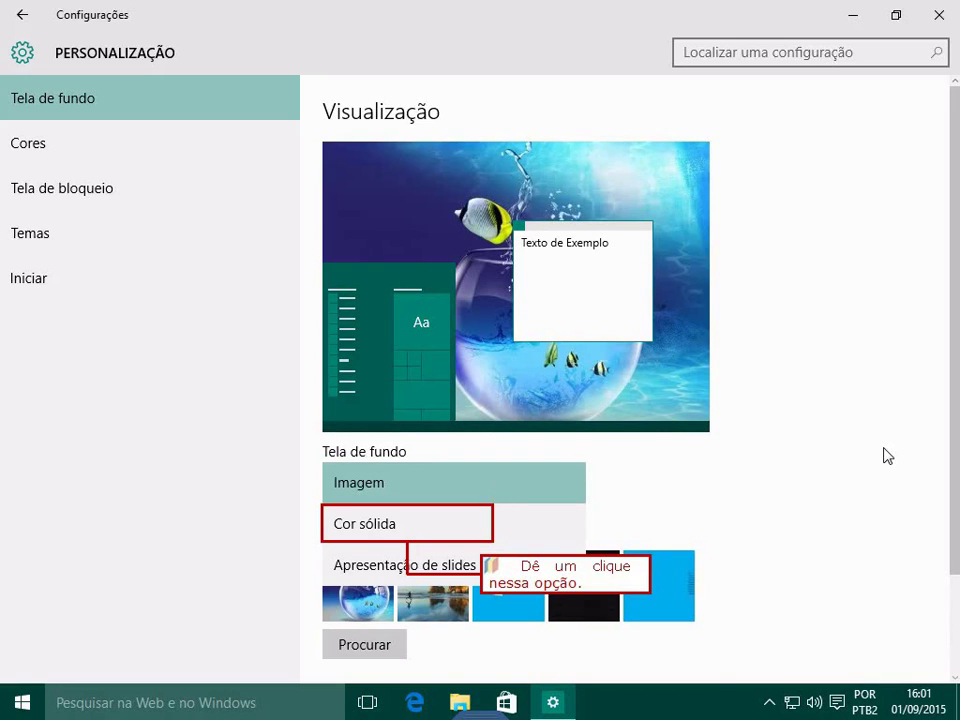
pyautogui.click(450, 528)
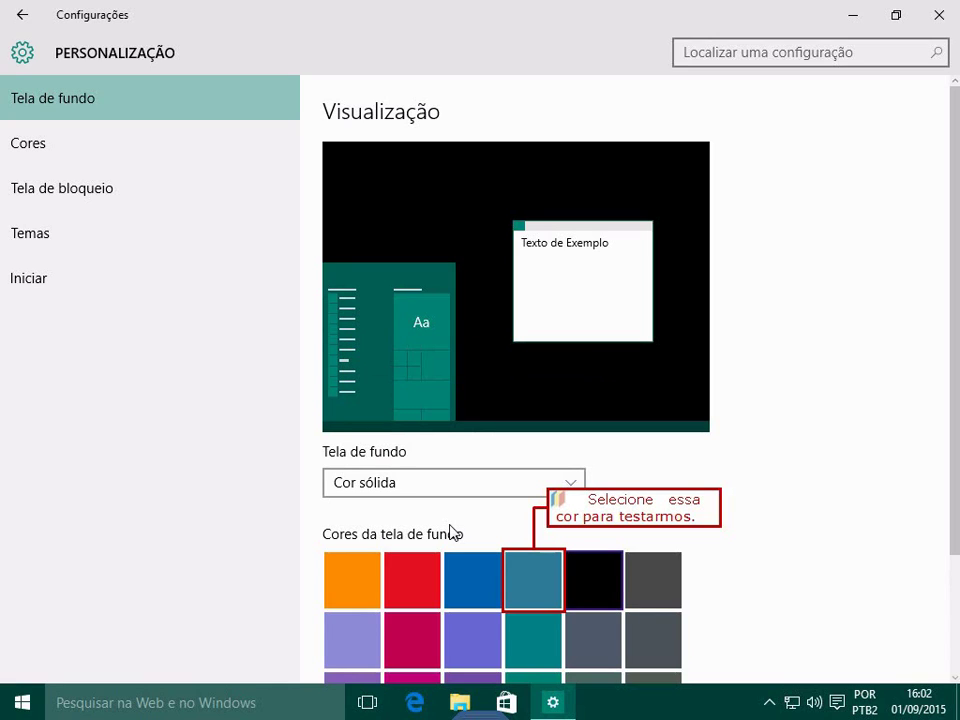
pyautogui.click(534, 582)
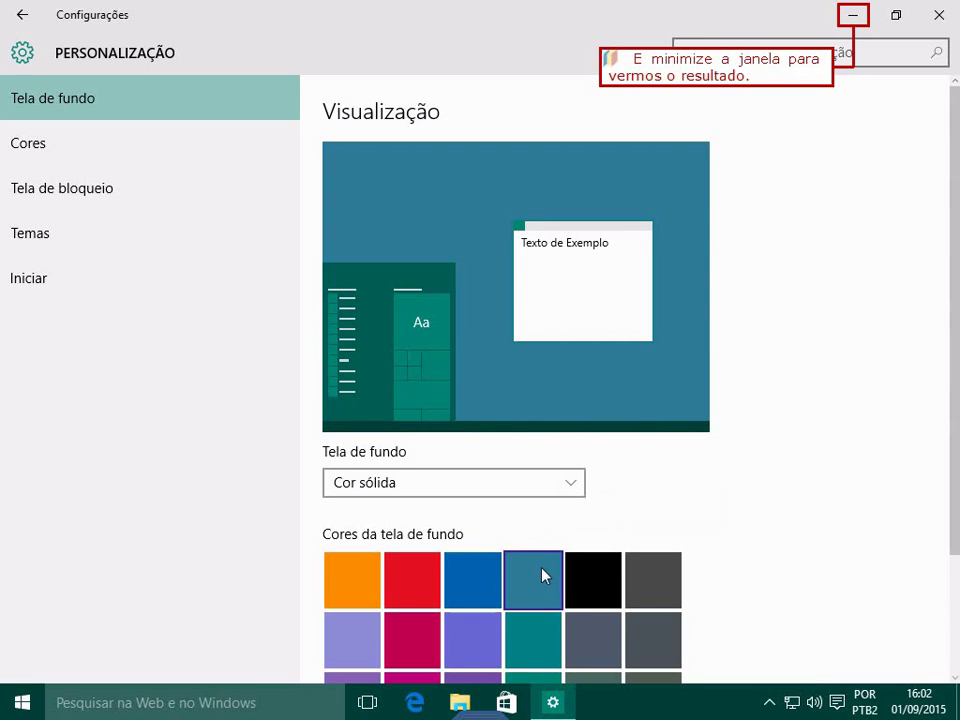
pyautogui.click(853, 15)
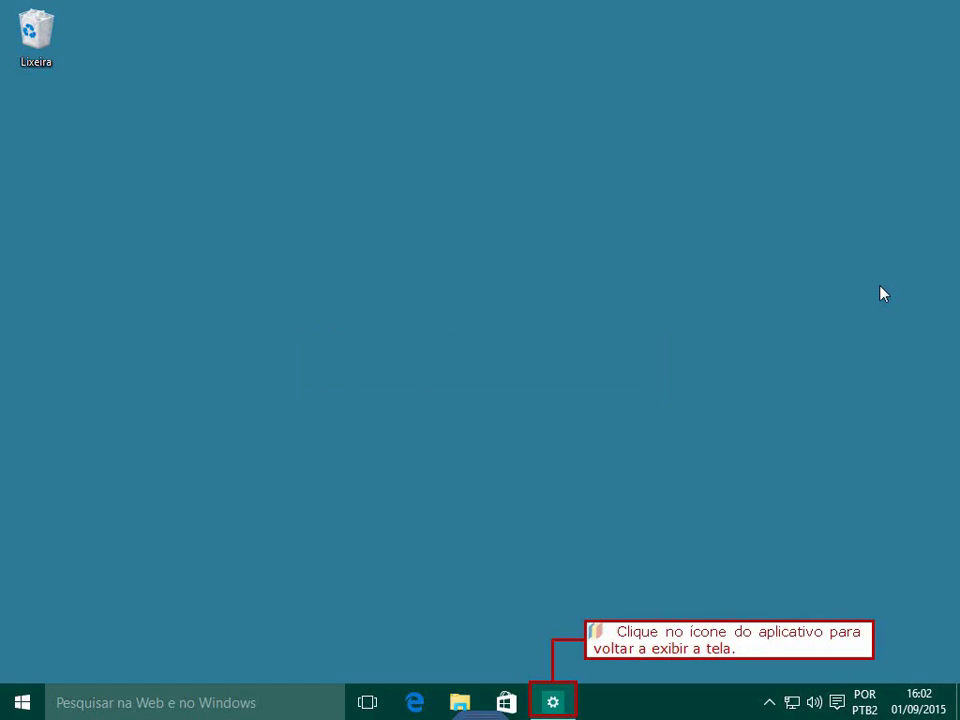
# - Switch the background back to Imagem, set montanhas_01.jpg from Imagens Windows as the picture, and view it on the desktop
pyautogui.click(540, 702)
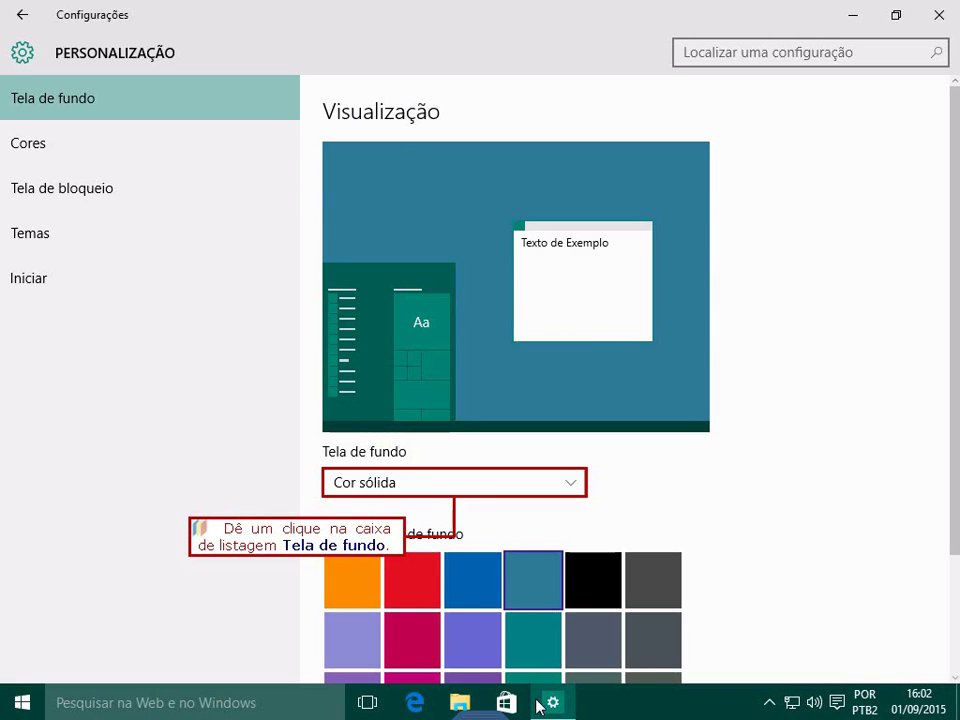
pyautogui.click(499, 484)
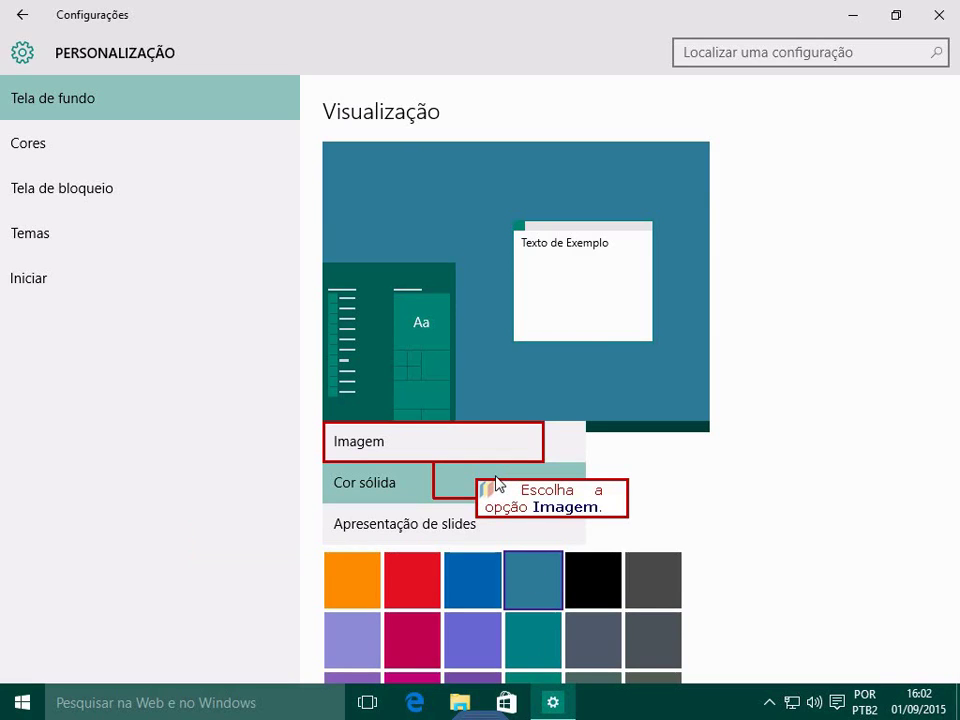
pyautogui.click(434, 443)
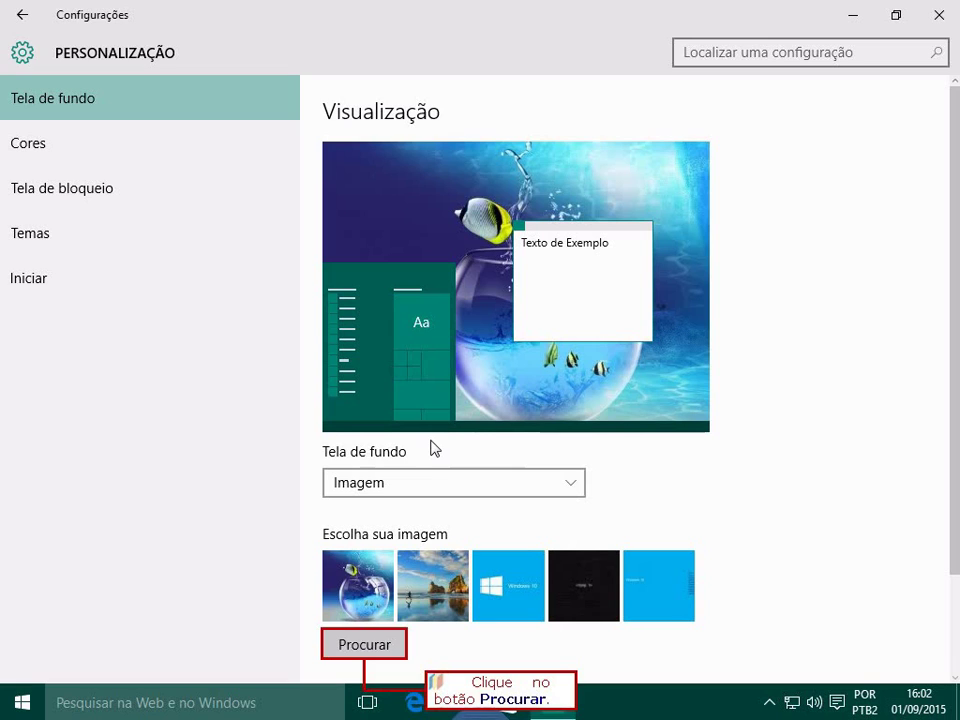
pyautogui.click(394, 651)
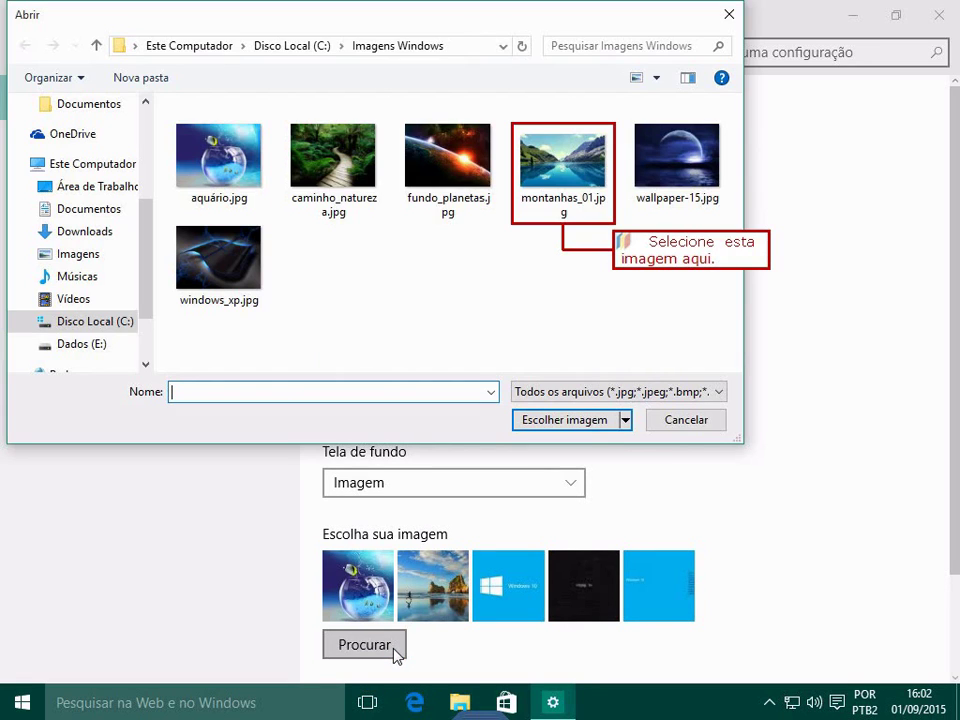
pyautogui.click(567, 181)
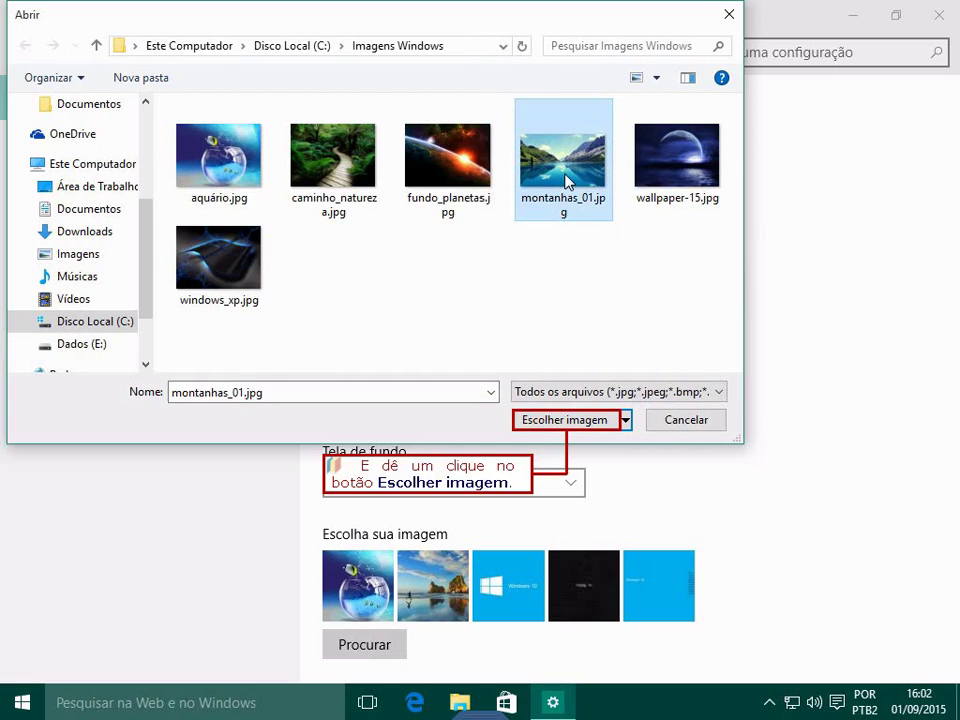
pyautogui.click(528, 420)
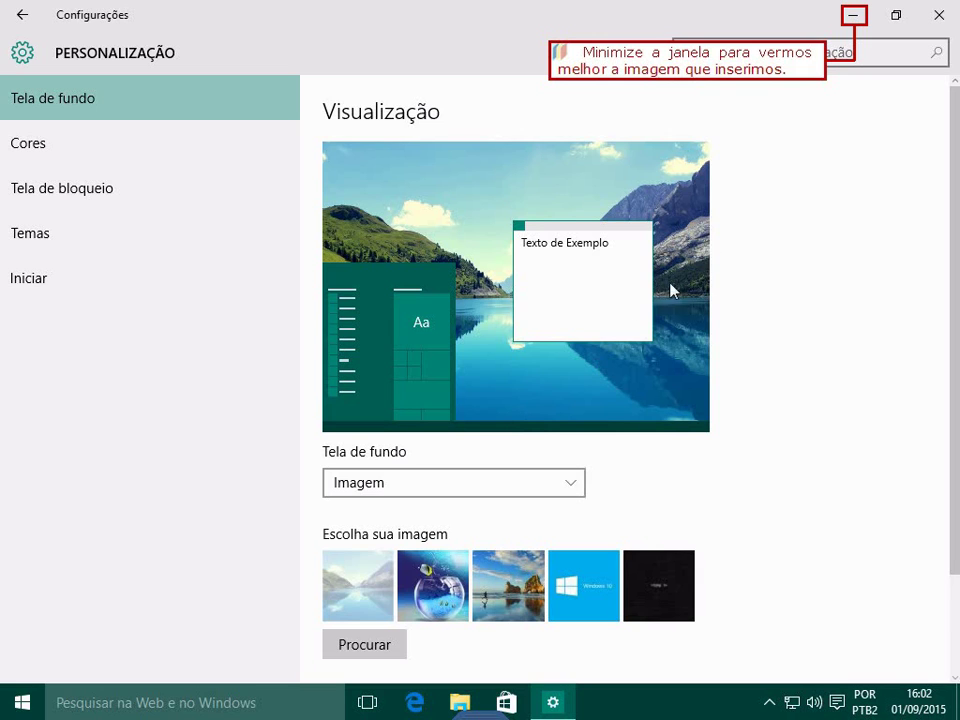
pyautogui.click(853, 15)
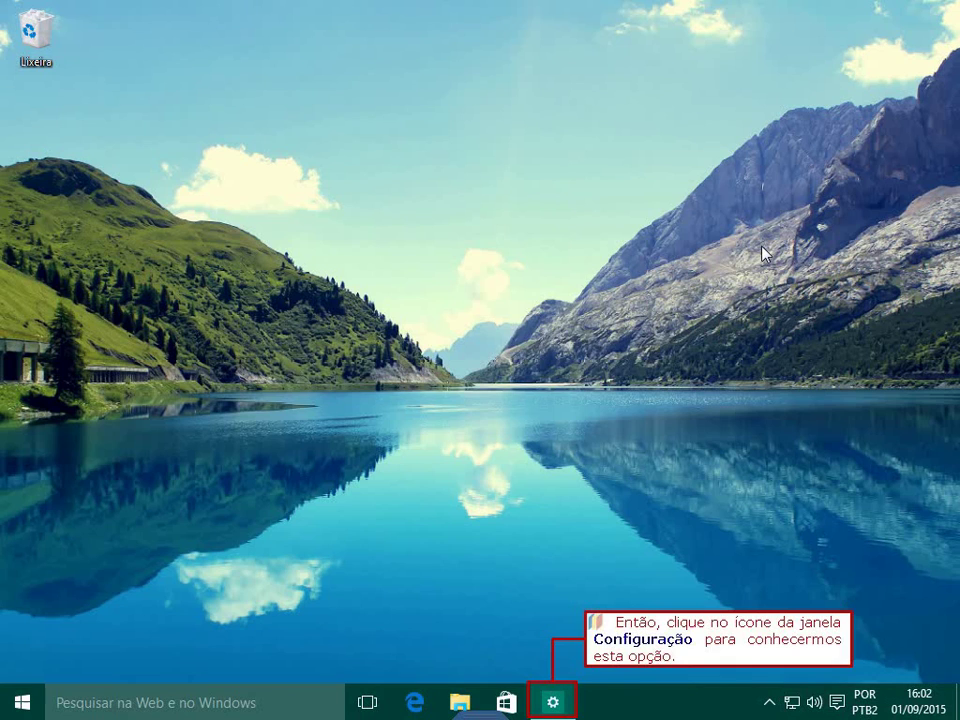
# - Set the background picture's fit to Ajustar and check how the mountain picture looks on the desktop
pyautogui.click(553, 702)
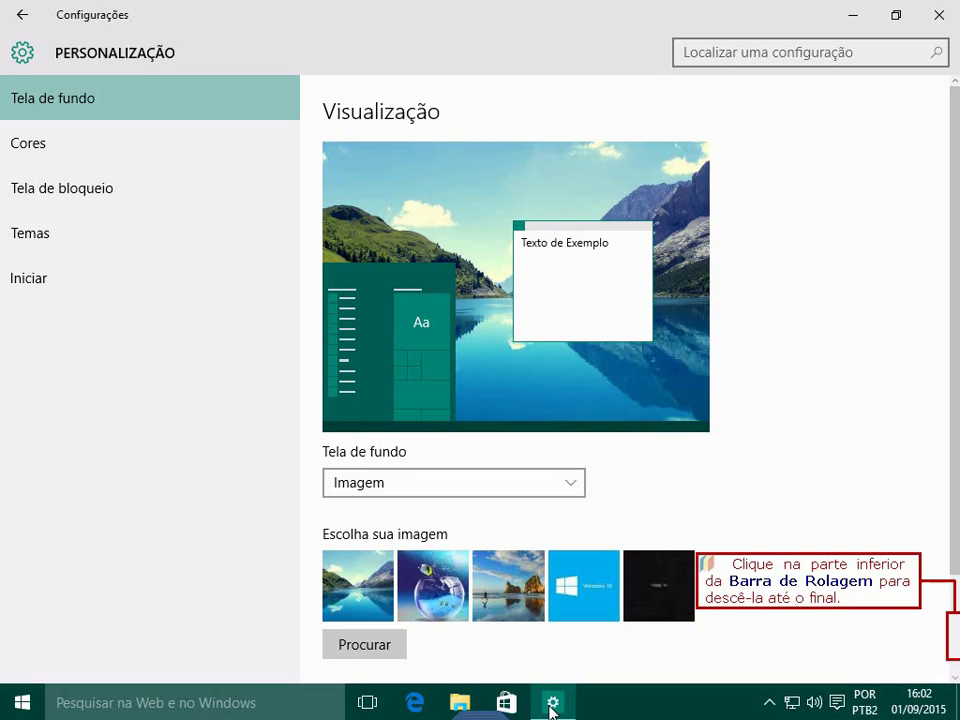
pyautogui.click(956, 638)
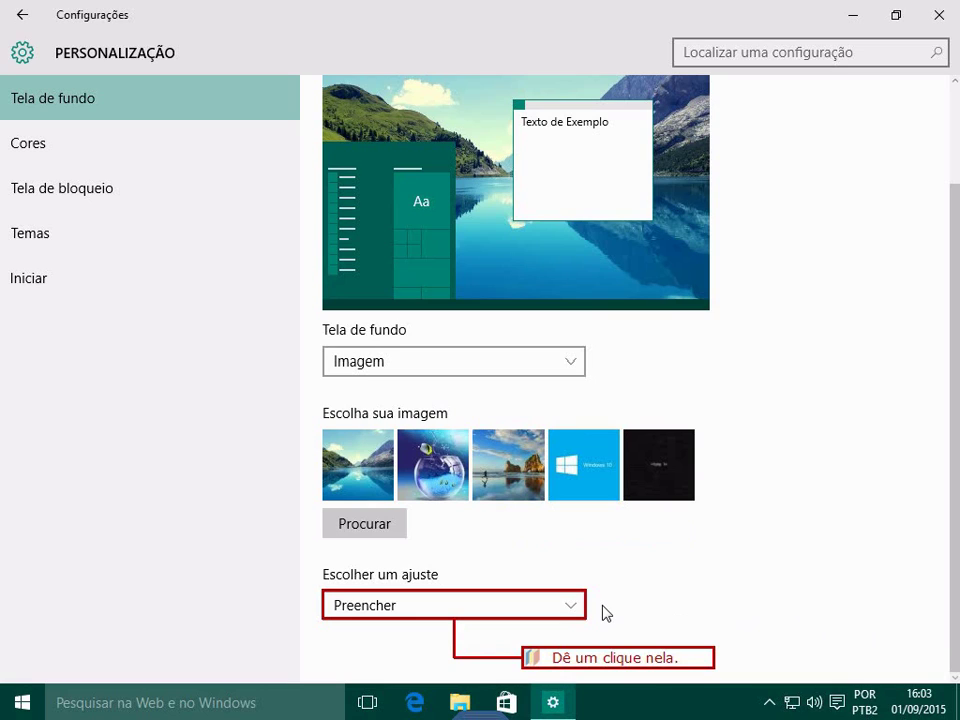
pyautogui.click(543, 608)
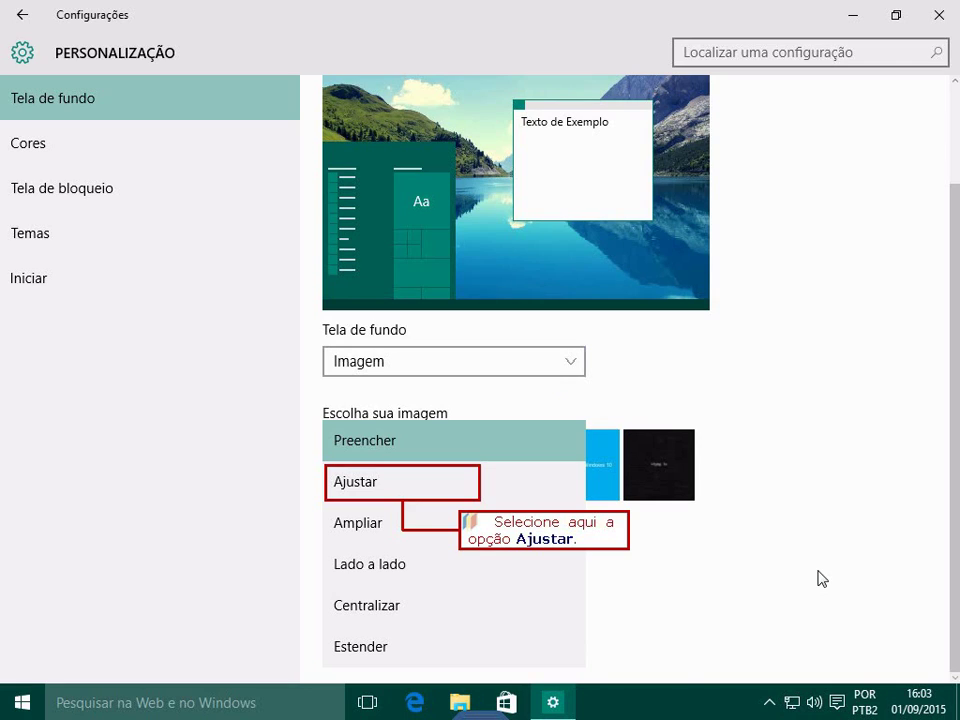
pyautogui.click(420, 490)
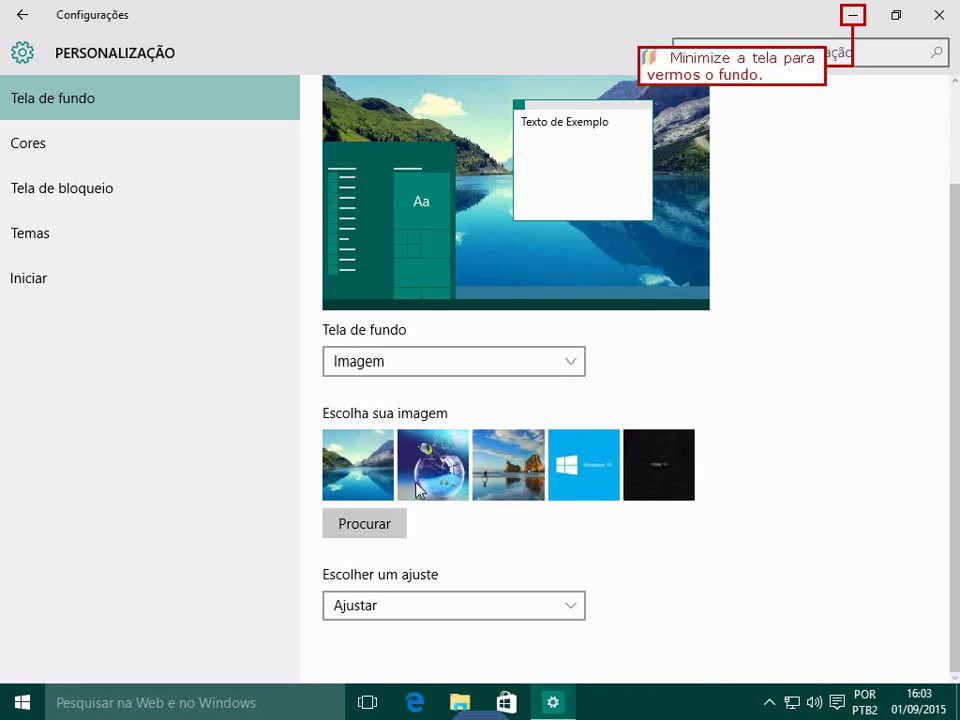
pyautogui.click(851, 16)
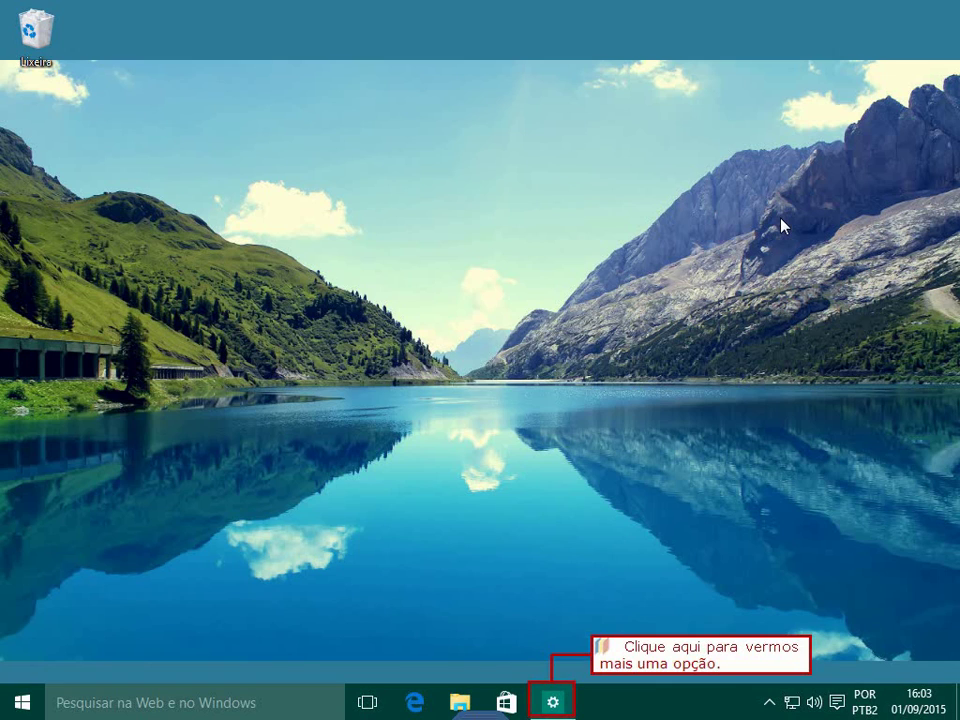
# - Set the background picture's fit to Centralizar, check it on the desktop, and close the Settings window
pyautogui.click(552, 702)
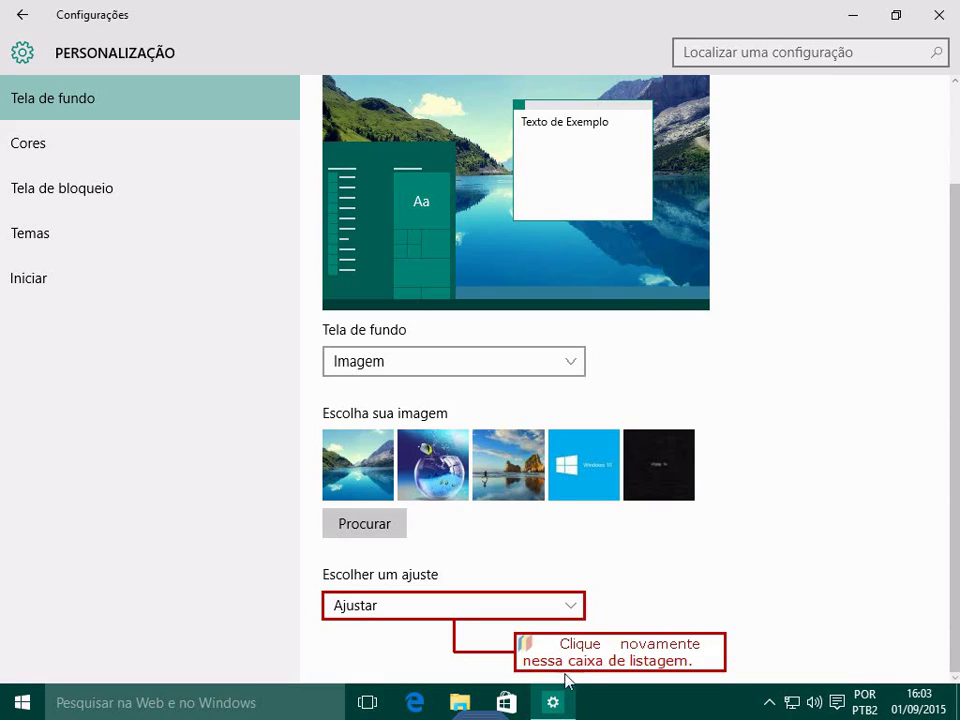
pyautogui.click(572, 606)
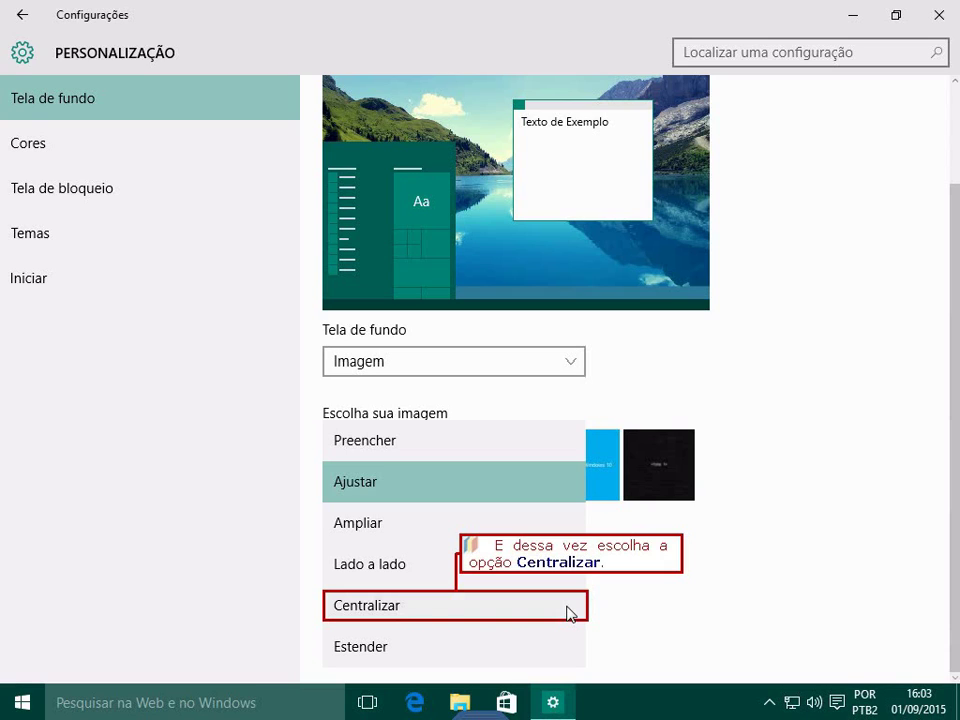
pyautogui.click(453, 610)
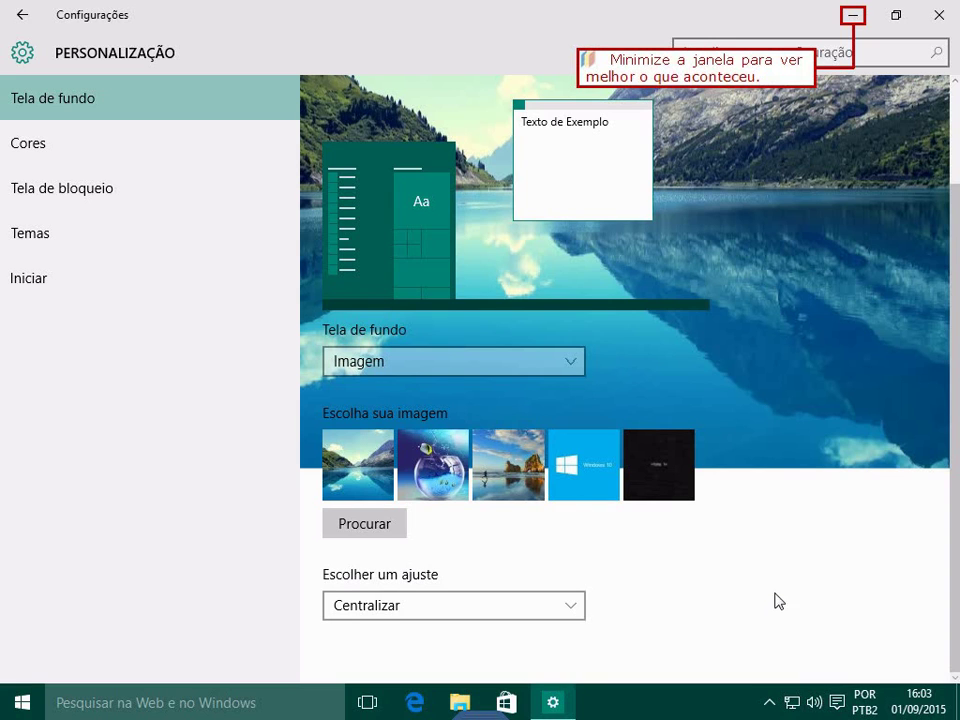
pyautogui.click(852, 16)
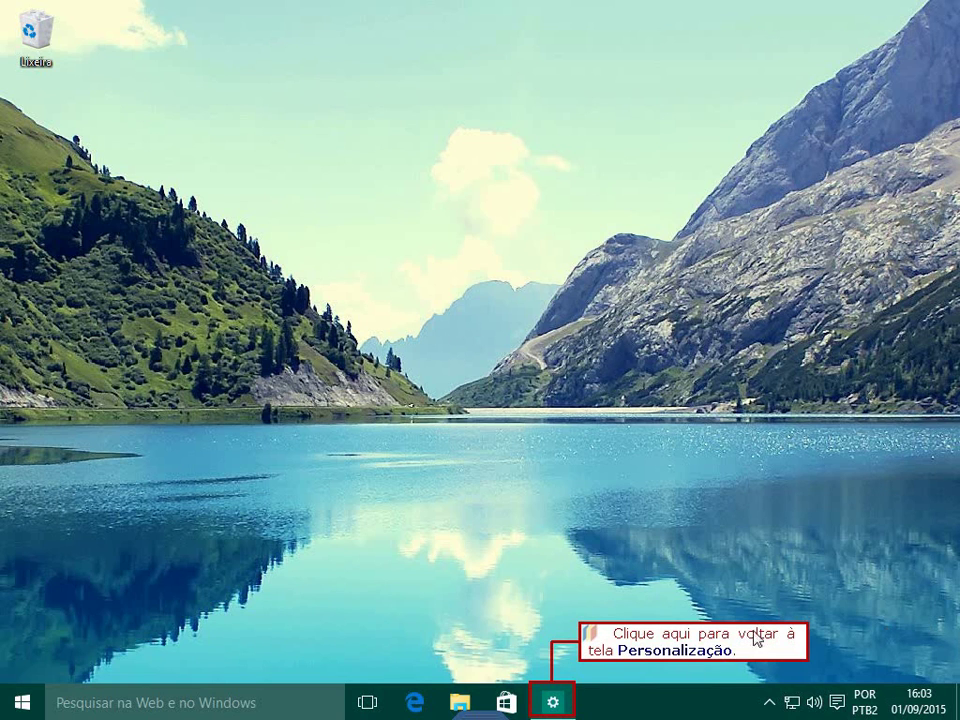
pyautogui.click(553, 702)
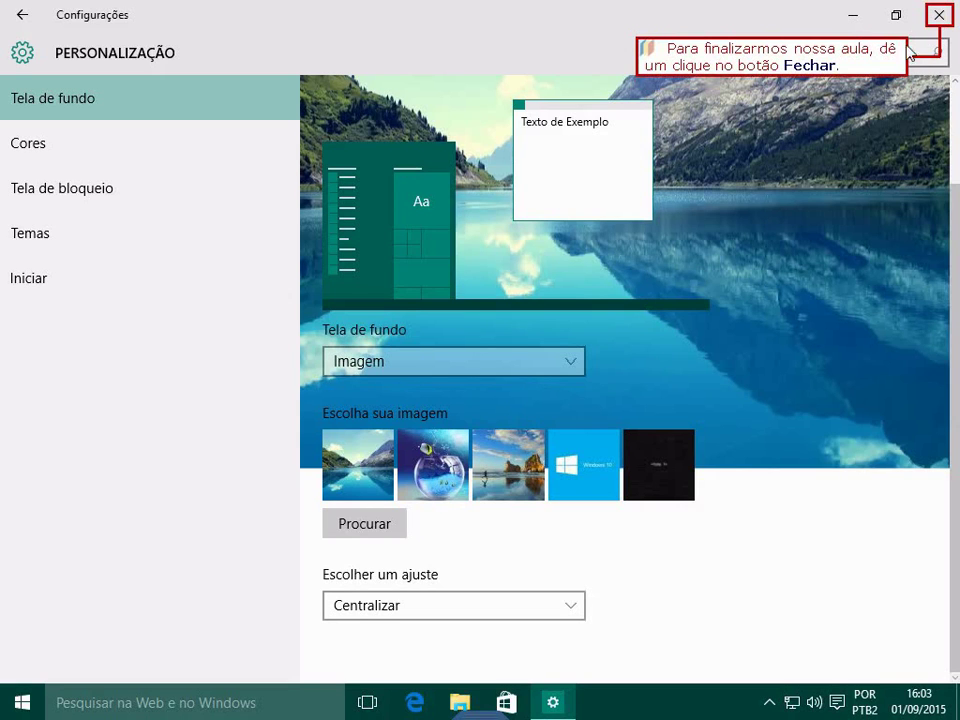
pyautogui.click(939, 15)
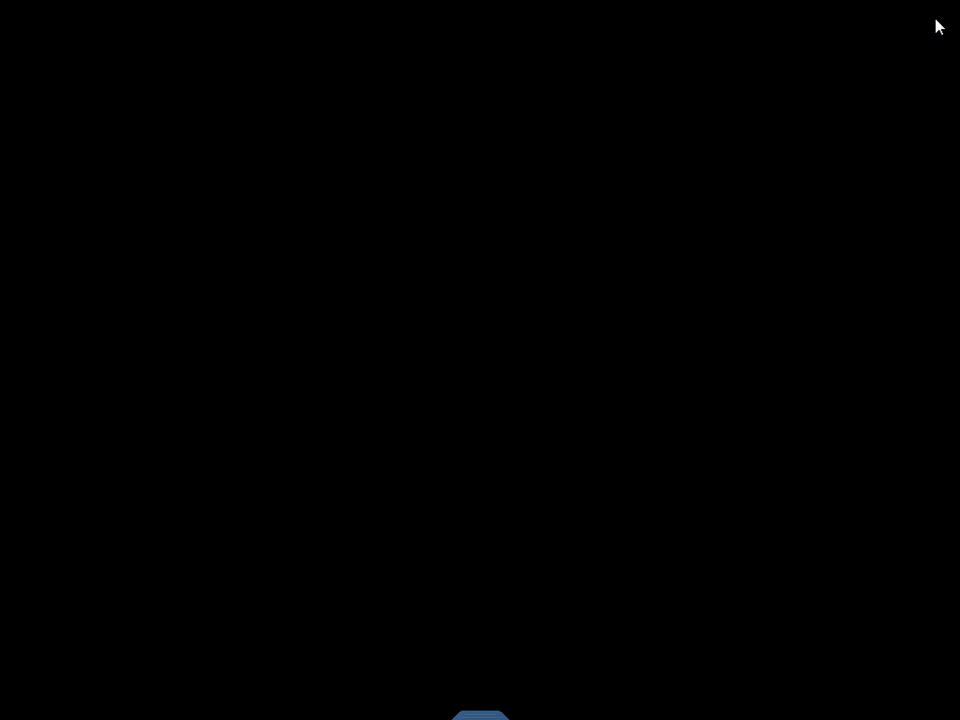